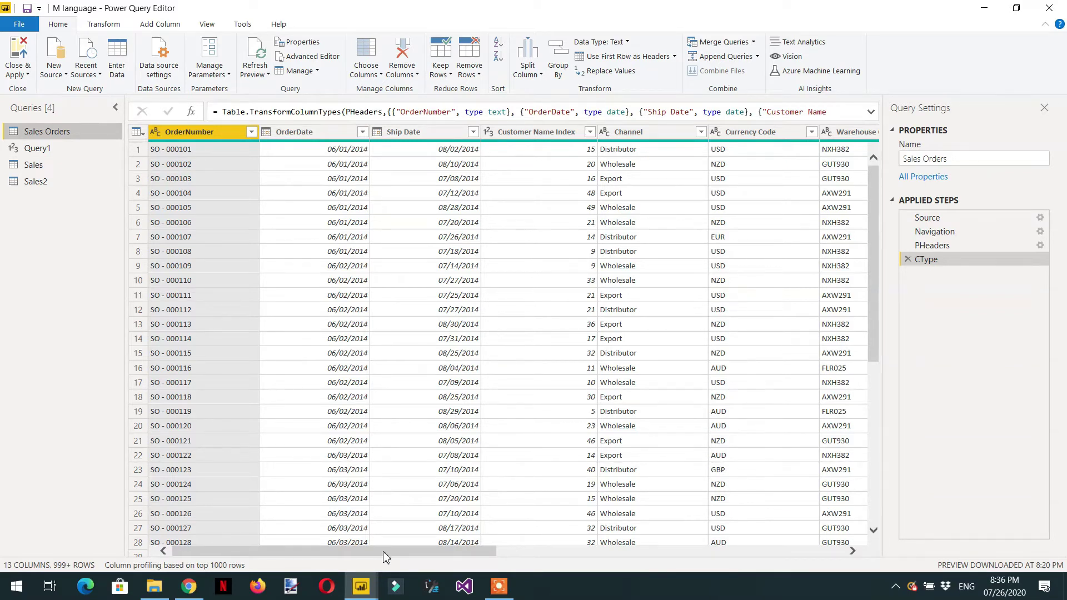
# - Try a custom step in the Sales Orders query that extracts a list with CType[Total Revenue], and delete that step
pyautogui.moveTo(386, 556); pyautogui.dragTo(456, 556)
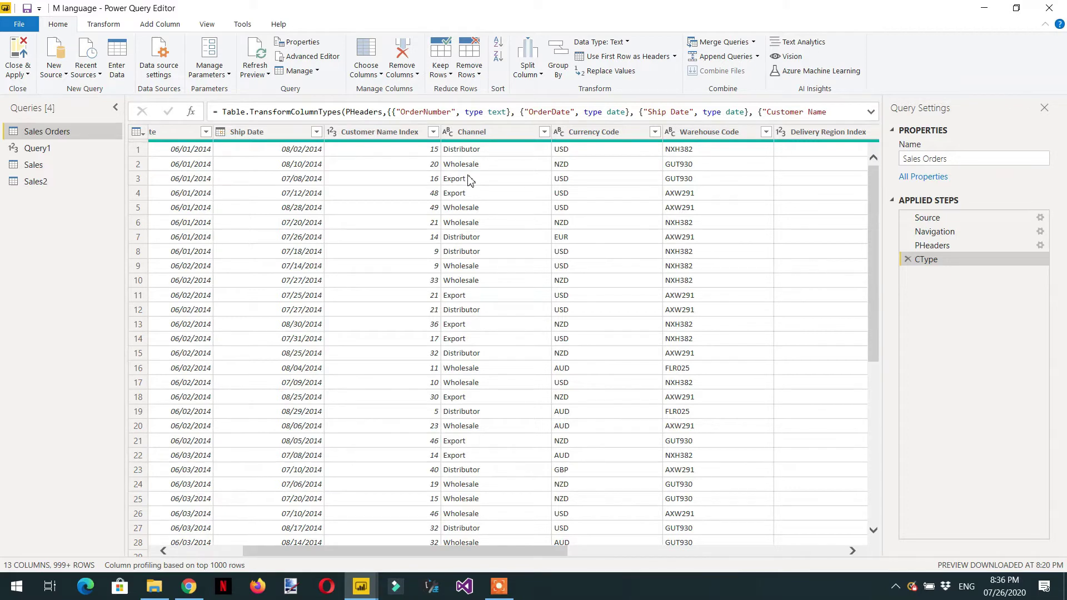
pyautogui.moveTo(520, 557); pyautogui.dragTo(756, 558)
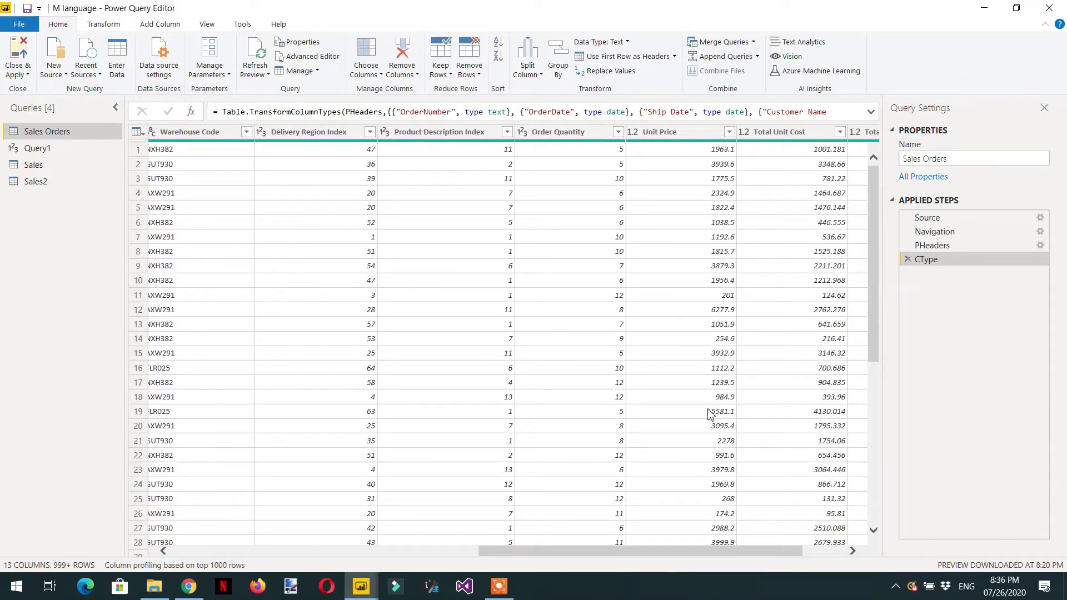
pyautogui.moveTo(604, 555); pyautogui.dragTo(645, 558)
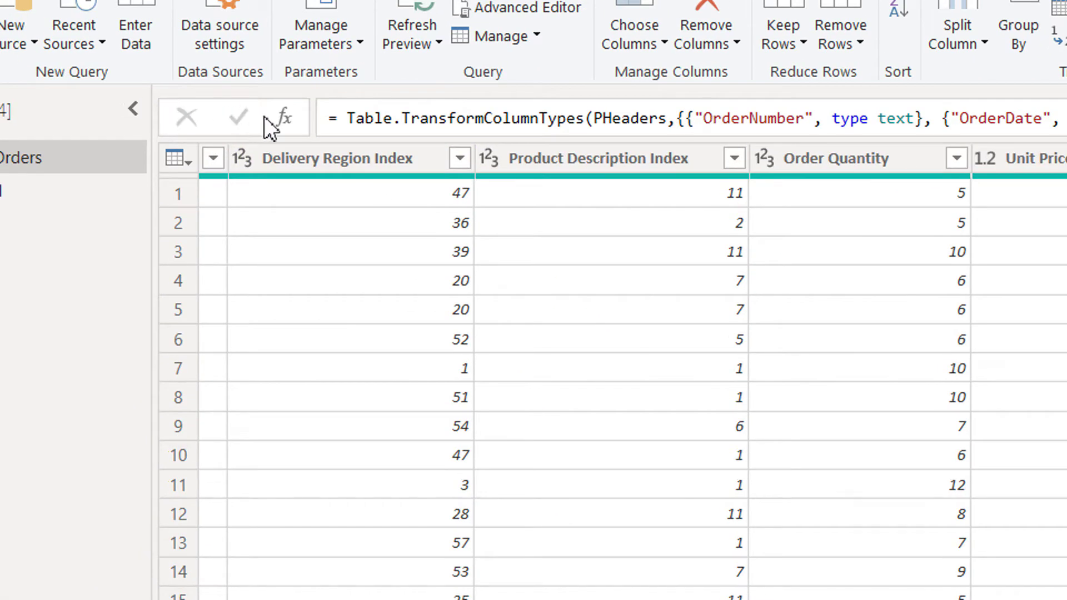
pyautogui.click(284, 118)
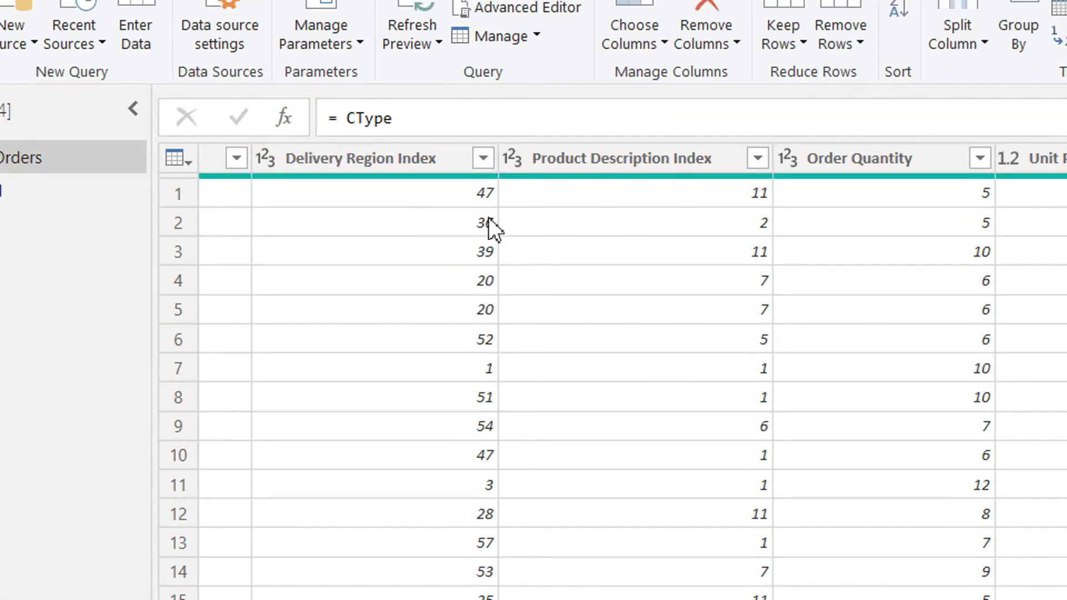
pyautogui.click(448, 123)
pyautogui.hotkey('ctrl', 'shift', 'Left')
pyautogui.write('[')
pyautogui.write('Total Re')
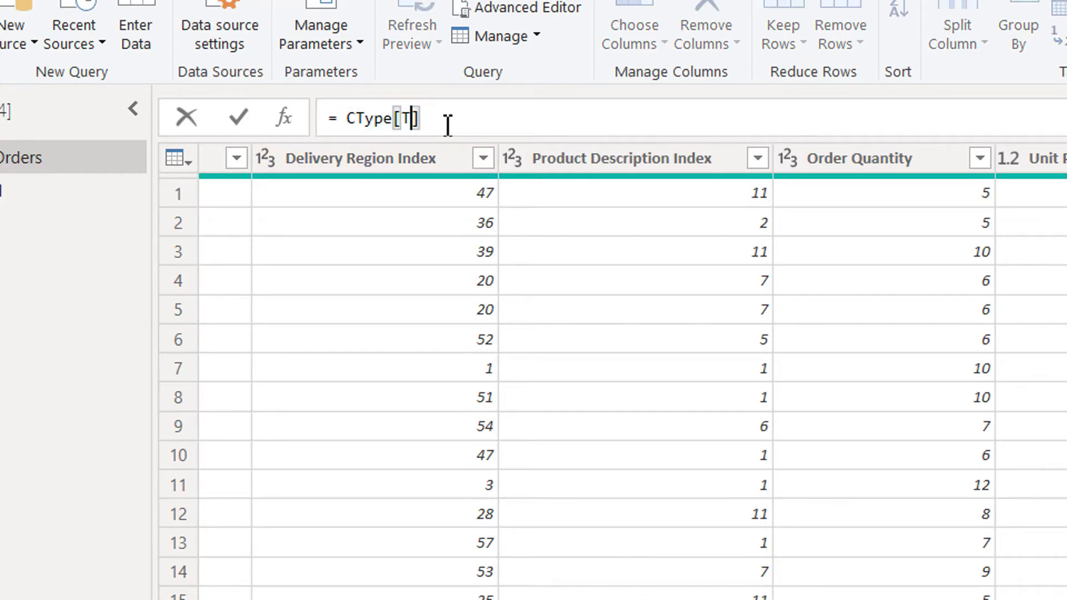
pyautogui.write('venue')
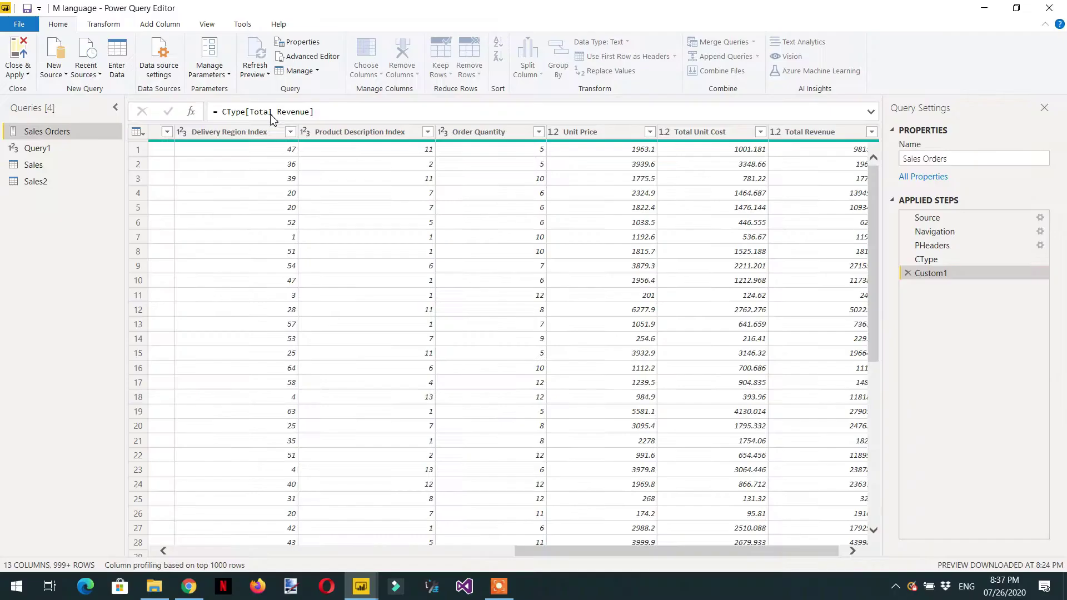
pyautogui.press('Return')
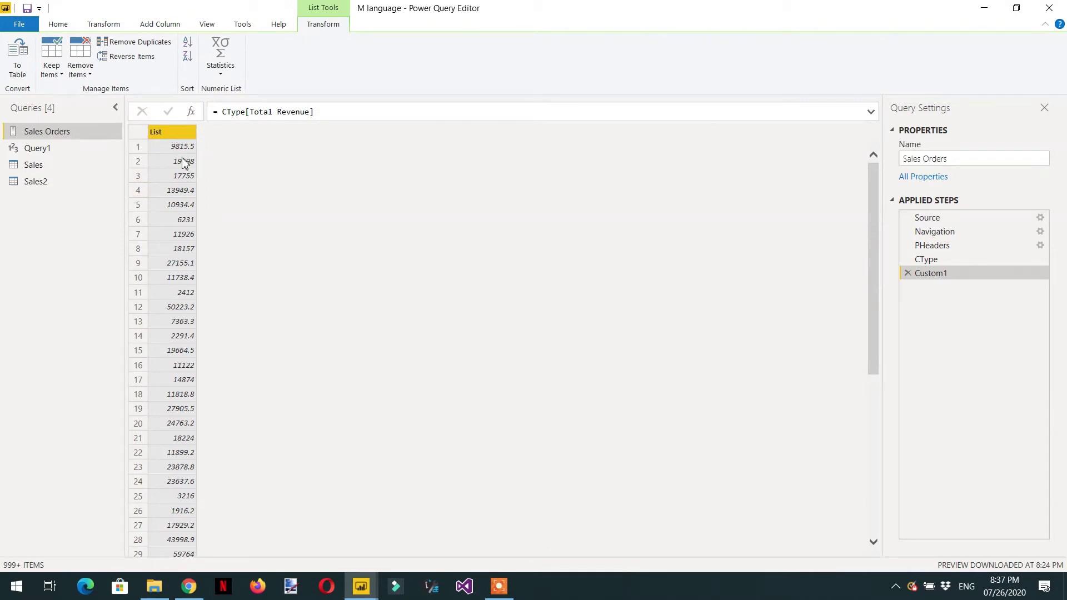
pyautogui.click(907, 274)
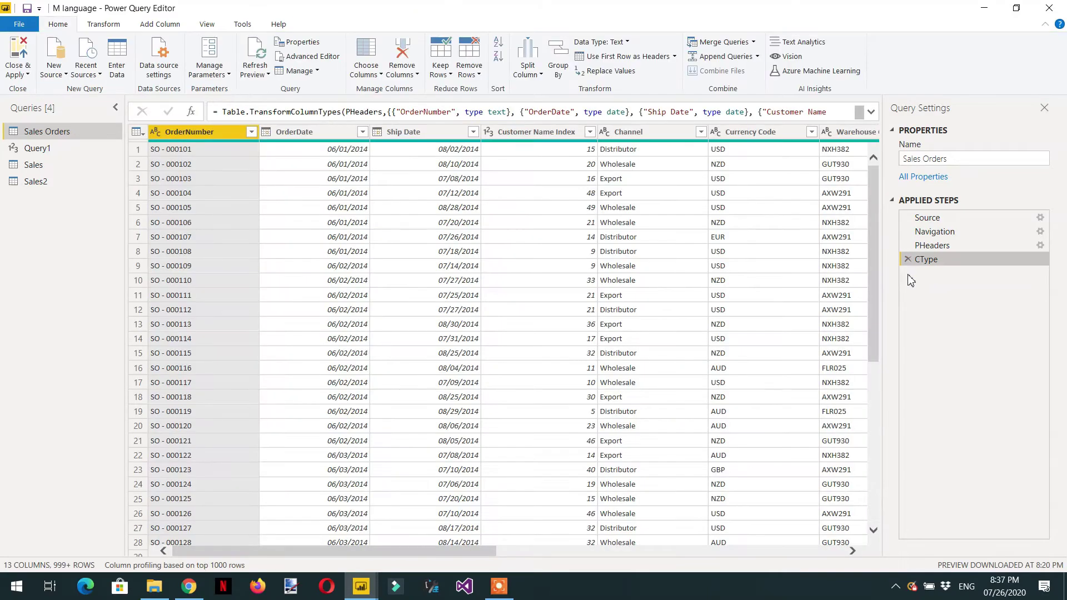
# - Add a custom step to the Sales query that extracts the revenue column as a list with Renamcol[Total Revenue]
pyautogui.click(31, 165)
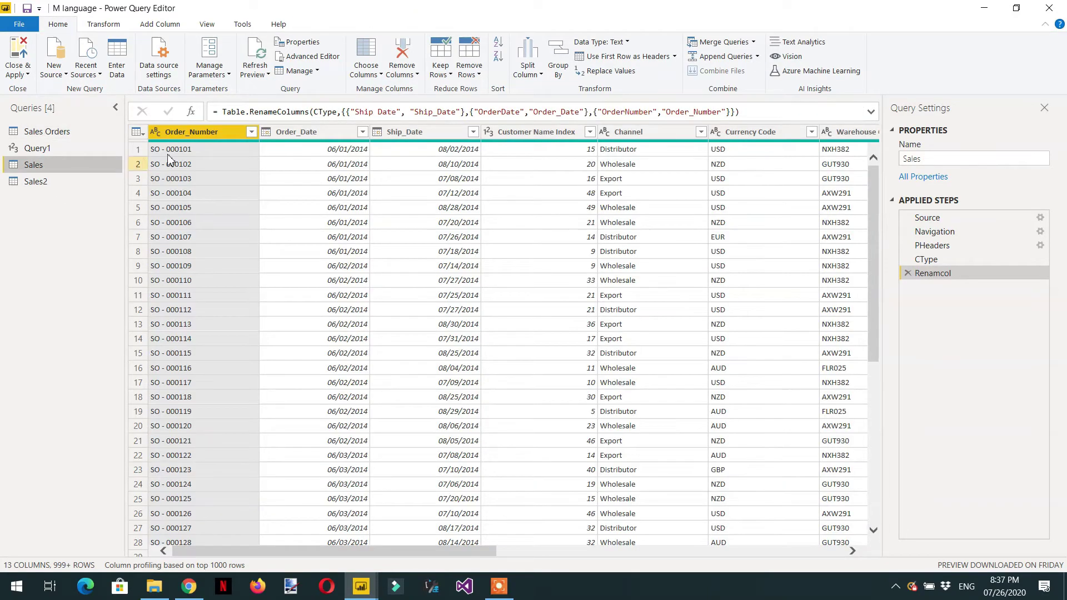
pyautogui.click(190, 112)
pyautogui.click(284, 112)
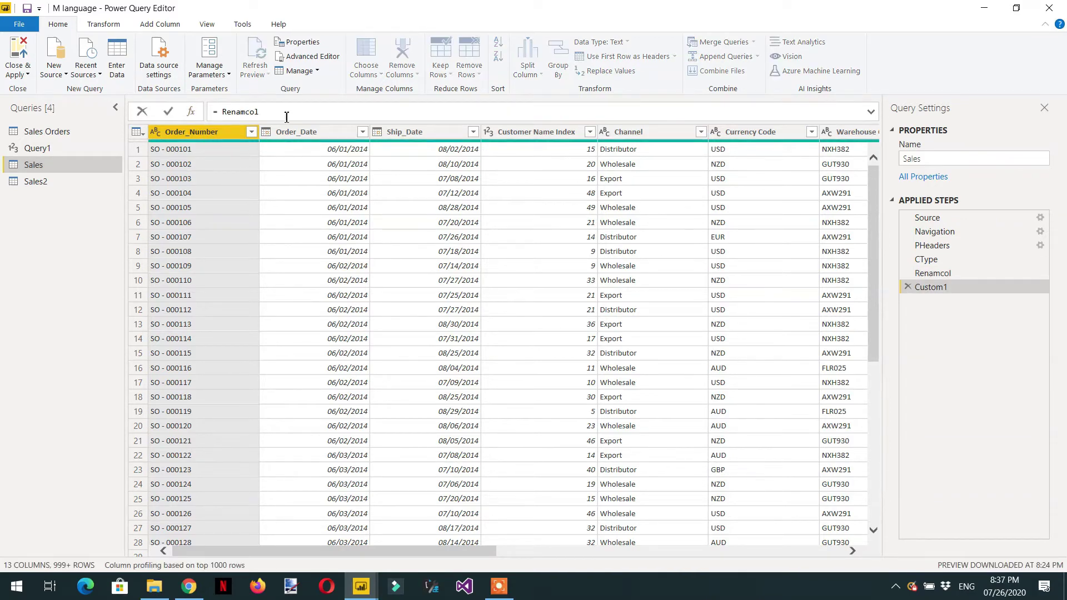
pyautogui.write('[Total Revenue')
pyautogui.press('Return')
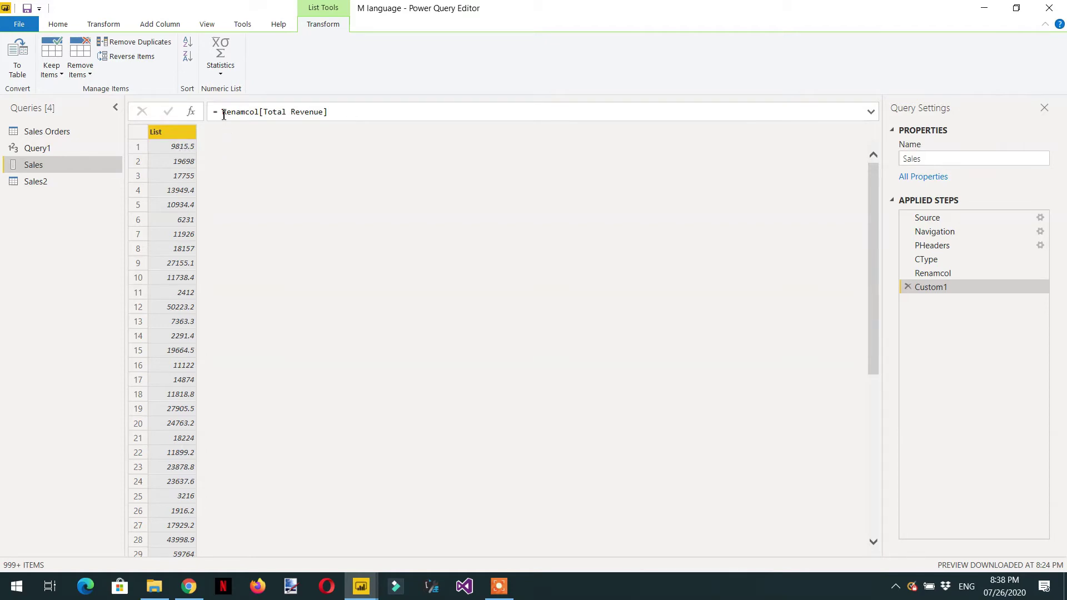
# - Insert List.Sort with an opening parenthesis before Renamcol[Total Revenue] in the custom step's formula
pyautogui.moveTo(327, 112); pyautogui.dragTo(224, 113)
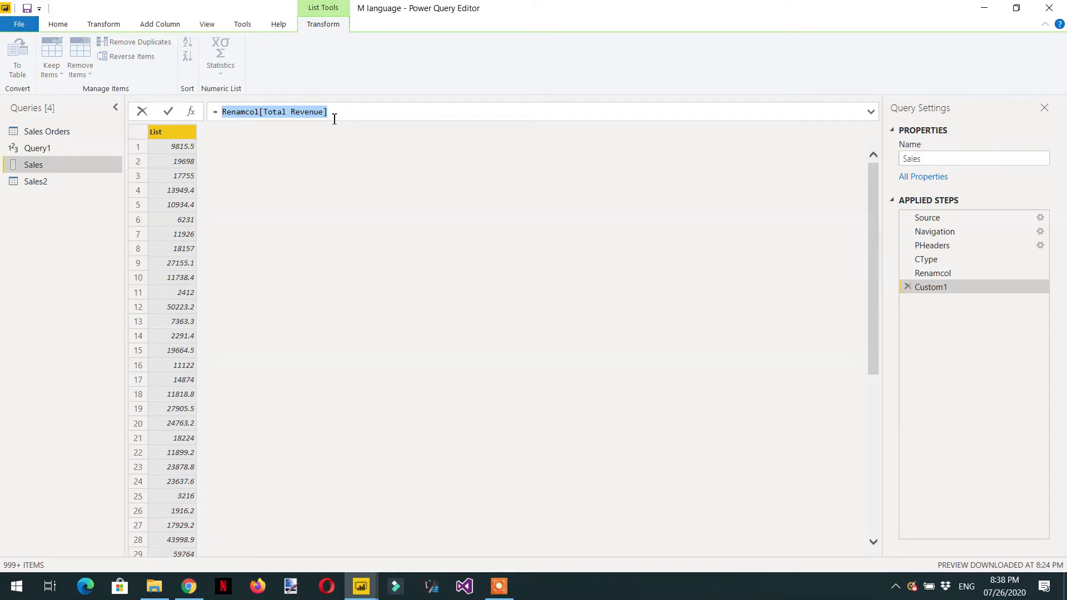
pyautogui.click(220, 113)
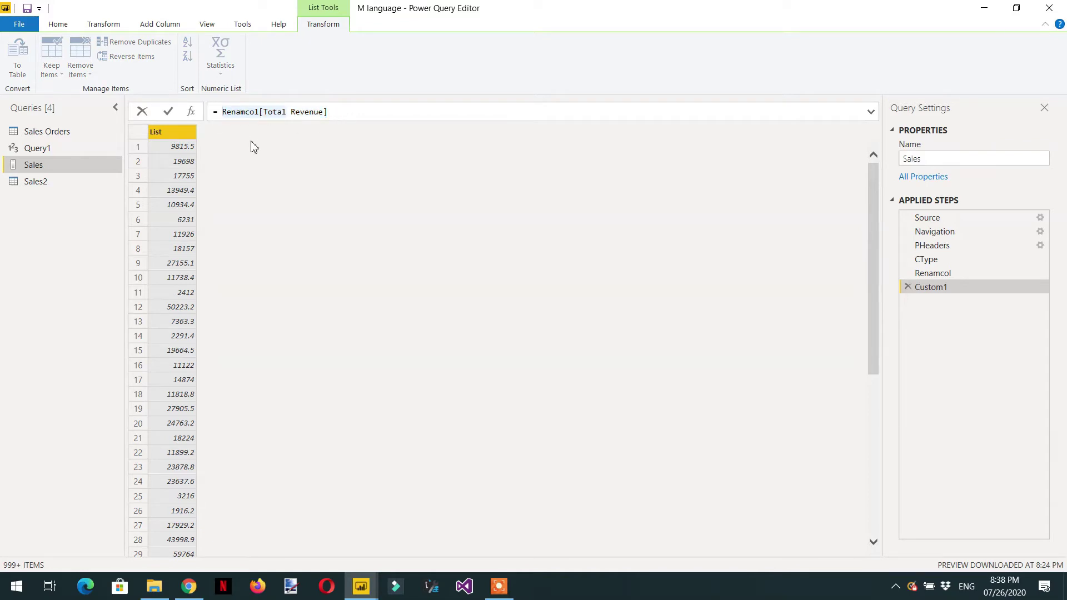
pyautogui.write('List.')
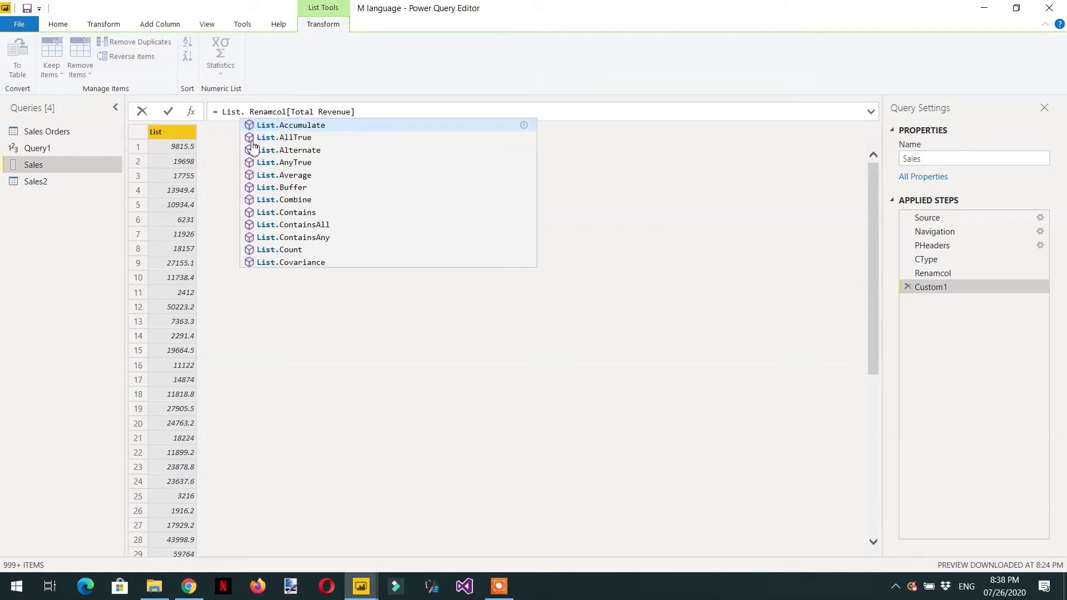
pyautogui.write('sor')
pyautogui.press('Tab')
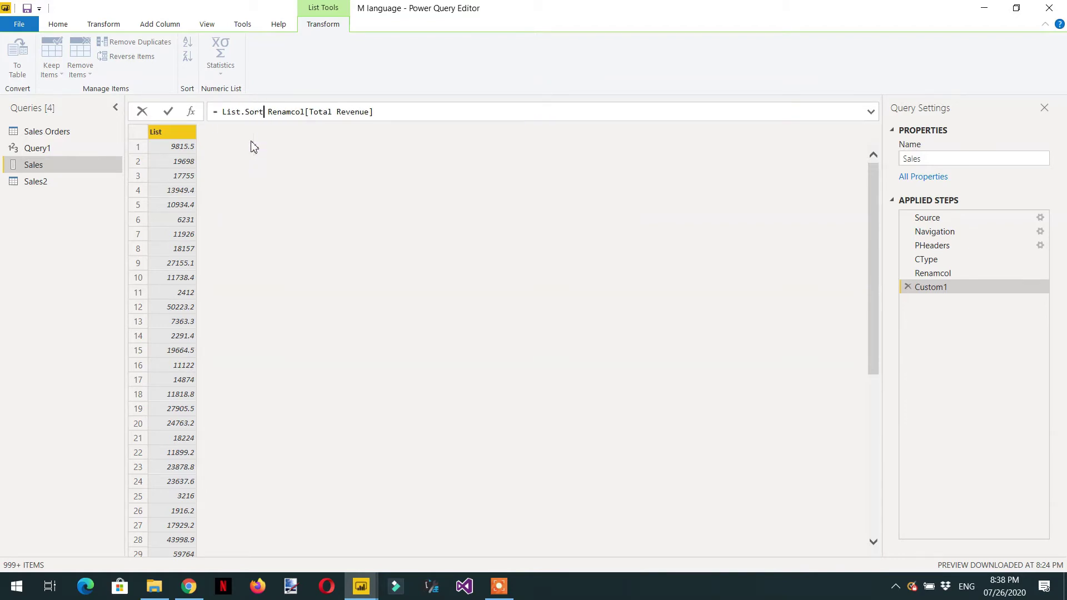
pyautogui.press('BackSpace')
pyautogui.write('(')
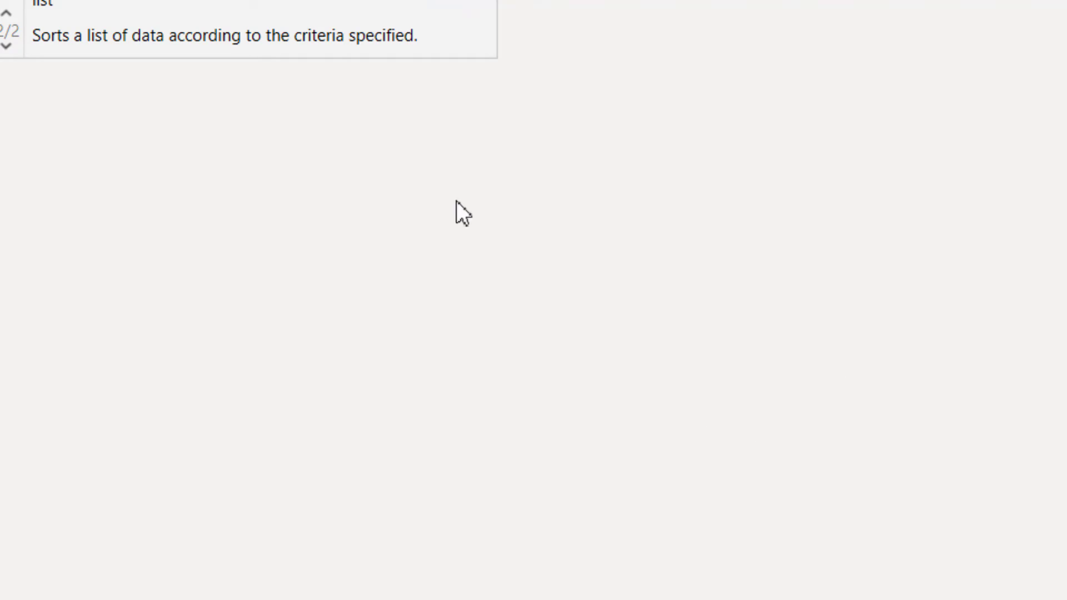
# - Add a descending-order criterion as the second List.Sort argument, close the parenthesis and apply the formula
pyautogui.click(389, 222)
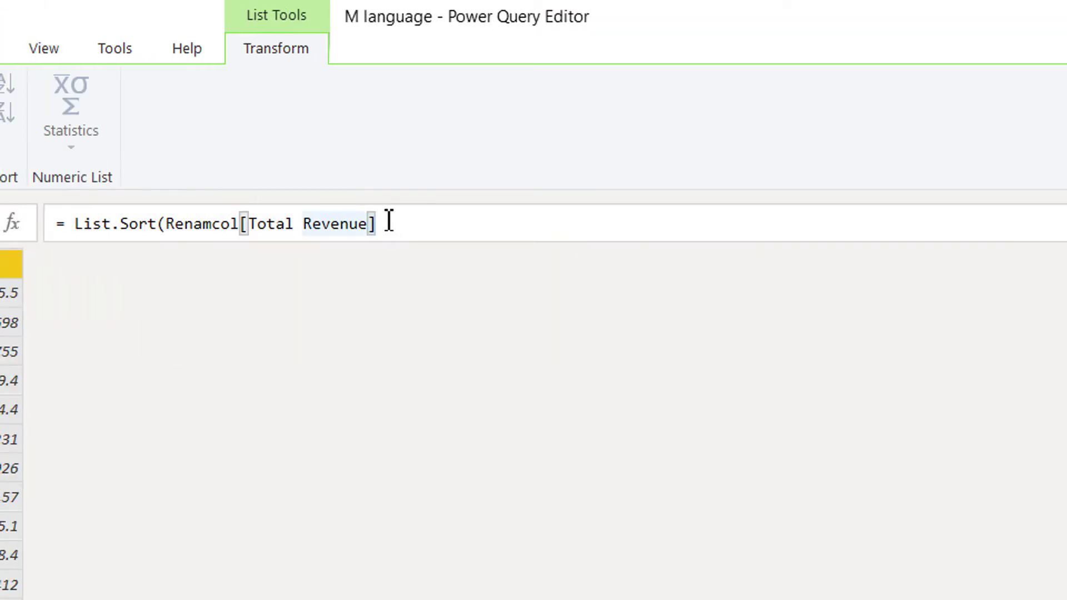
pyautogui.write(',or')
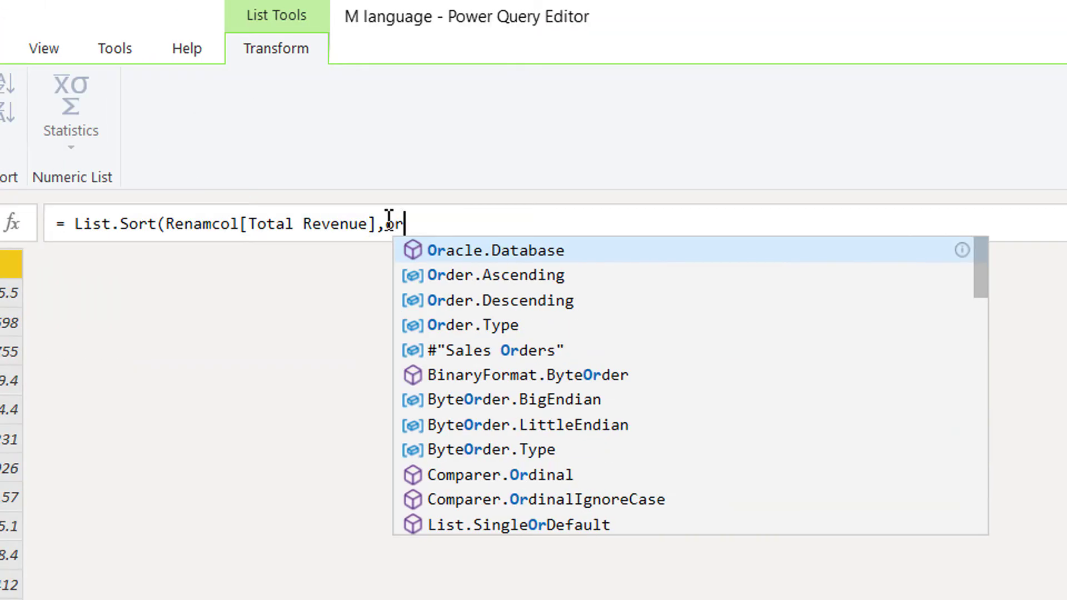
pyautogui.press('BackSpace')
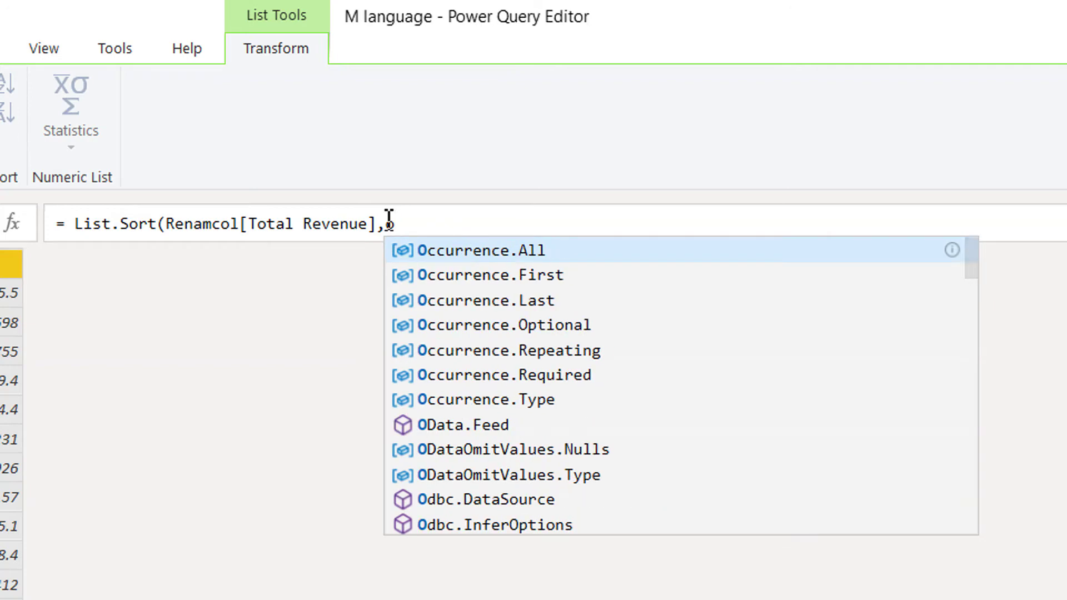
pyautogui.write('rder.')
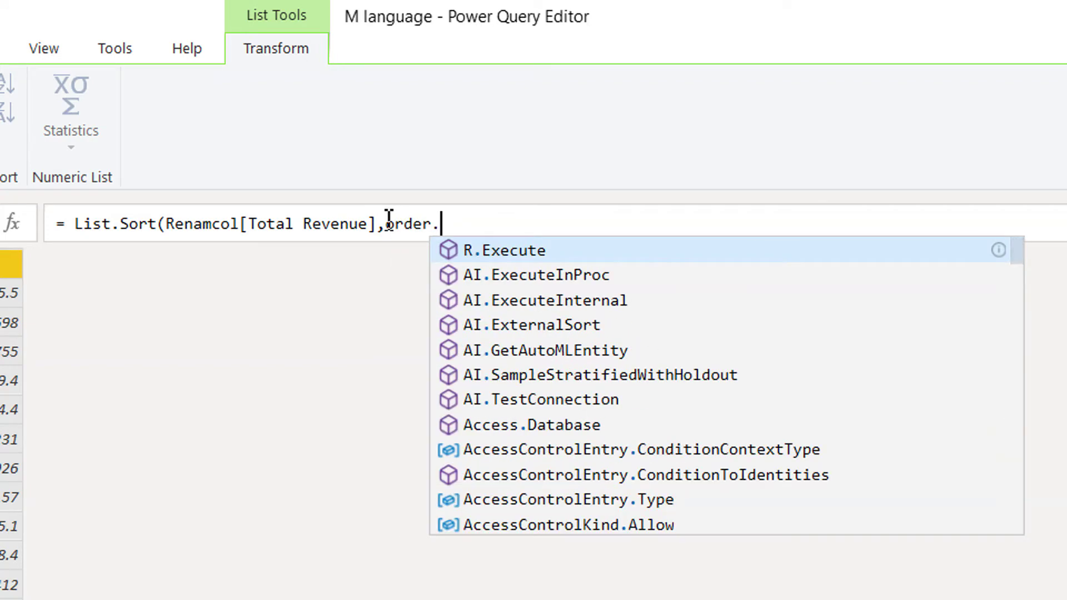
pyautogui.write('des')
pyautogui.press('Tab')
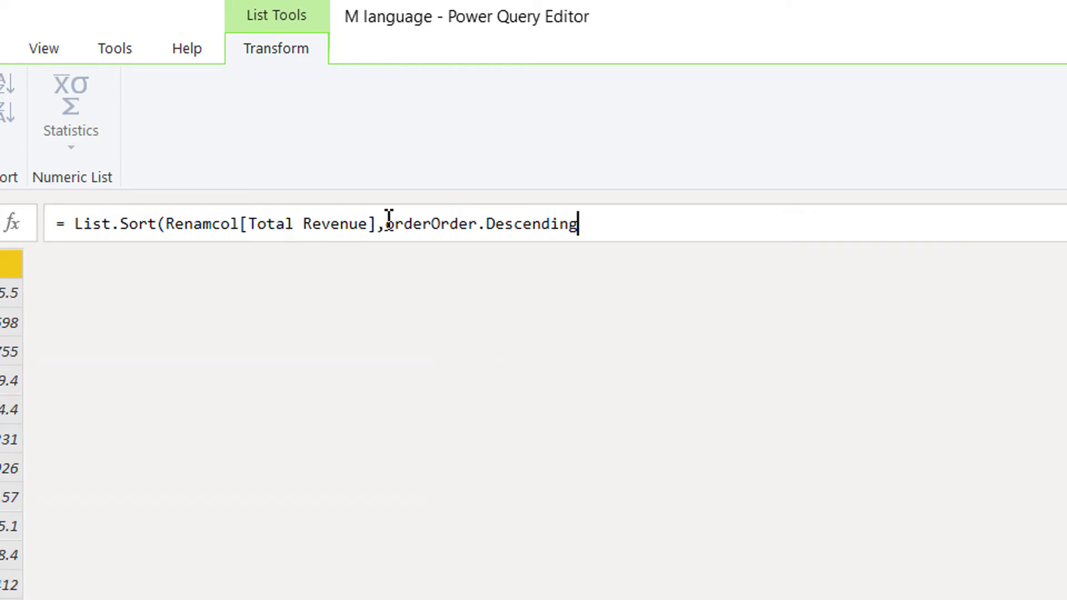
pyautogui.write(')')
pyautogui.press('Return')
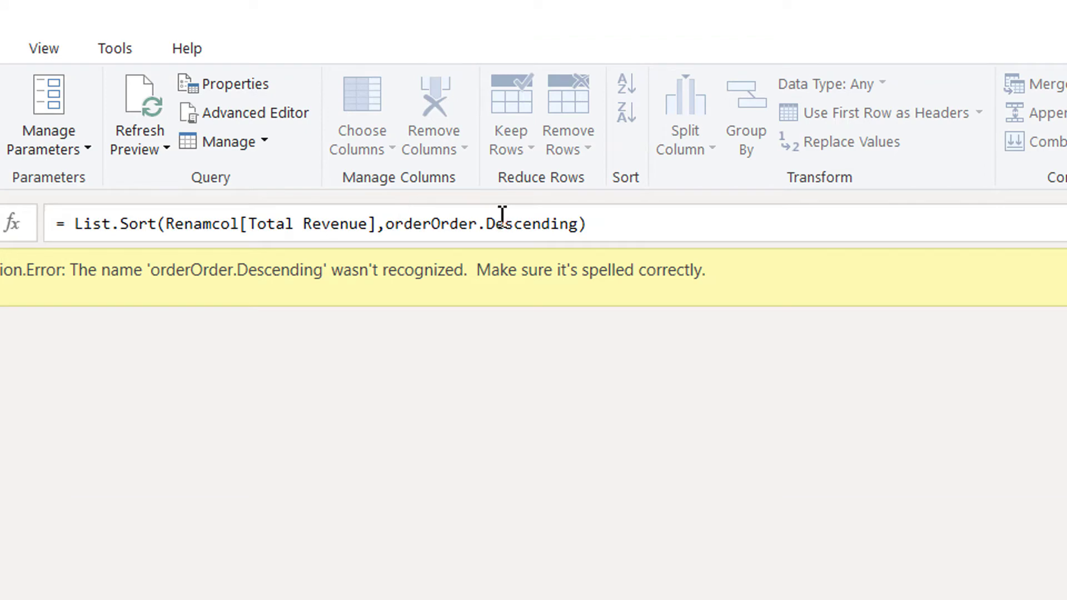
# - Remove the duplicated "order" text so the sort criterion reads Order.Descending, and apply the formula
pyautogui.doubleClick(707, 226)
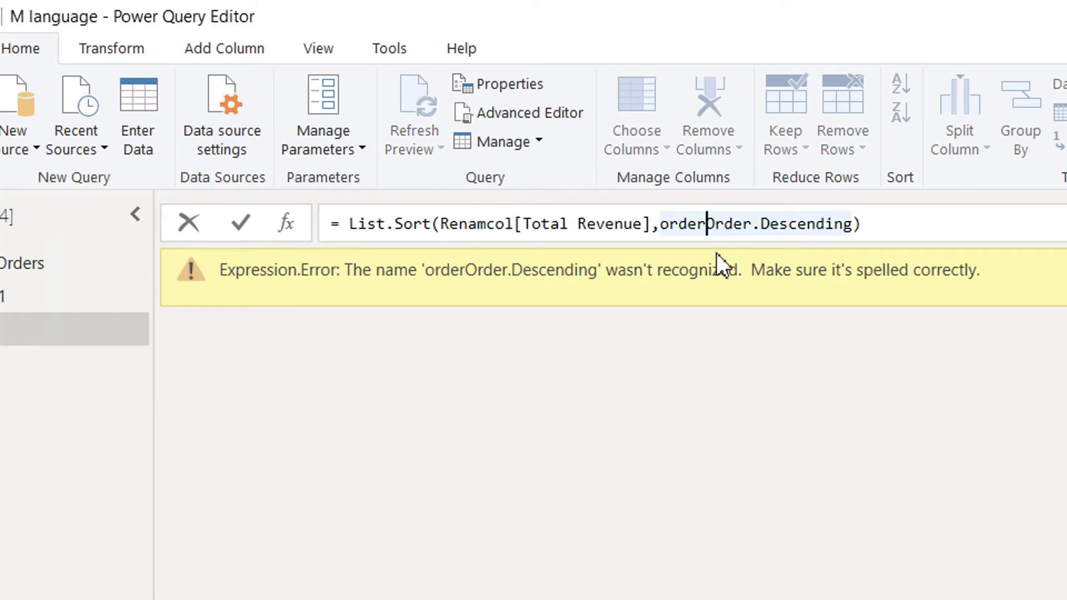
pyautogui.press('BackSpace')
pyautogui.press('BackSpace')
pyautogui.press('BackSpace')
pyautogui.press('BackSpace')
pyautogui.press('BackSpace')
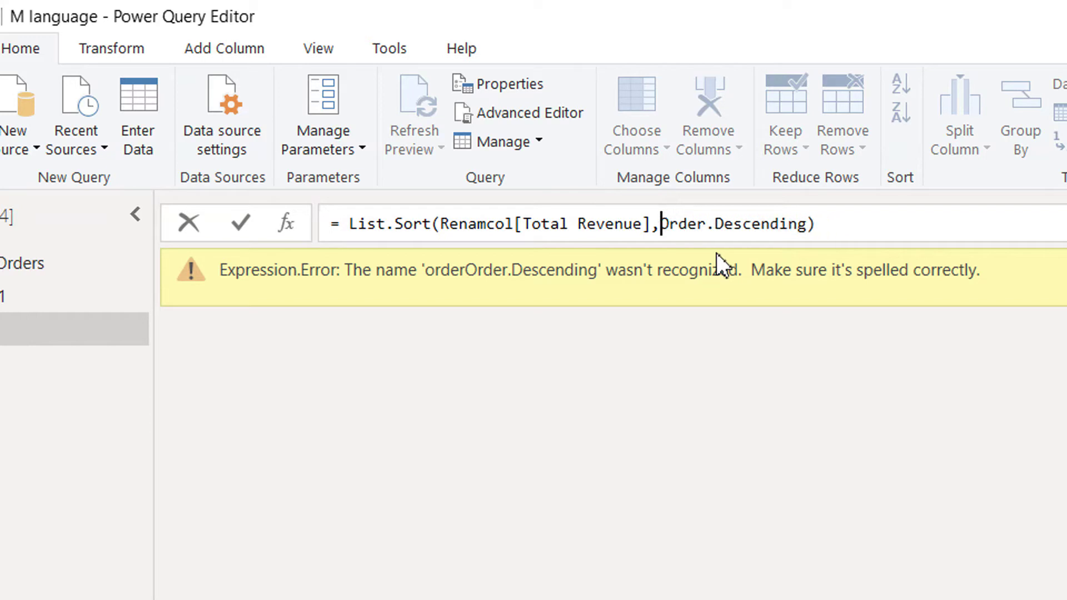
pyautogui.press('Return')
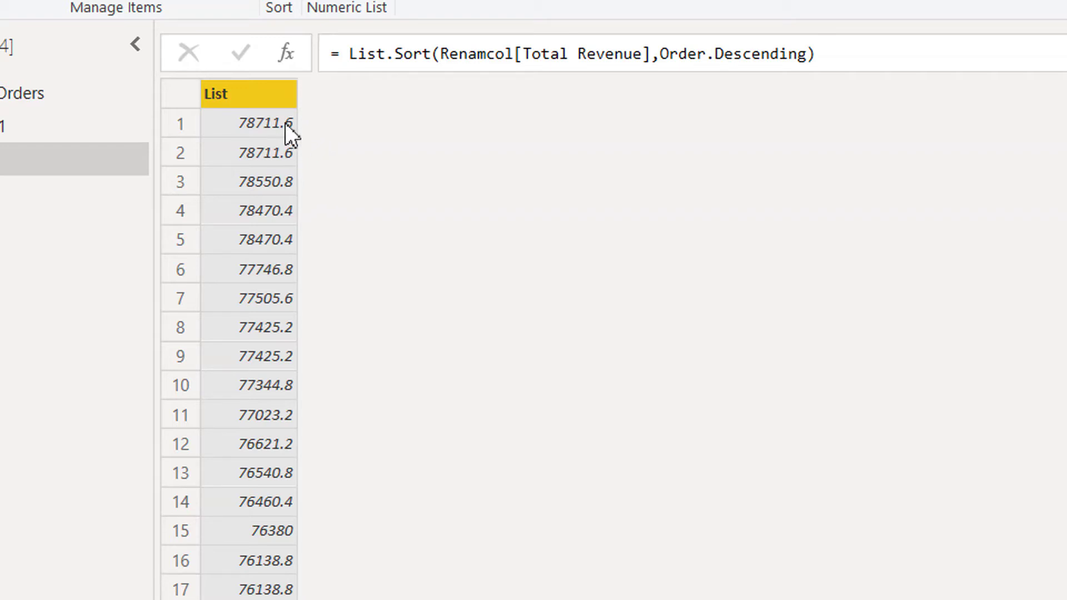
# - Insert List.Range with an opening parenthesis directly before the List.Sort expression, without a space between them
pyautogui.click(343, 54)
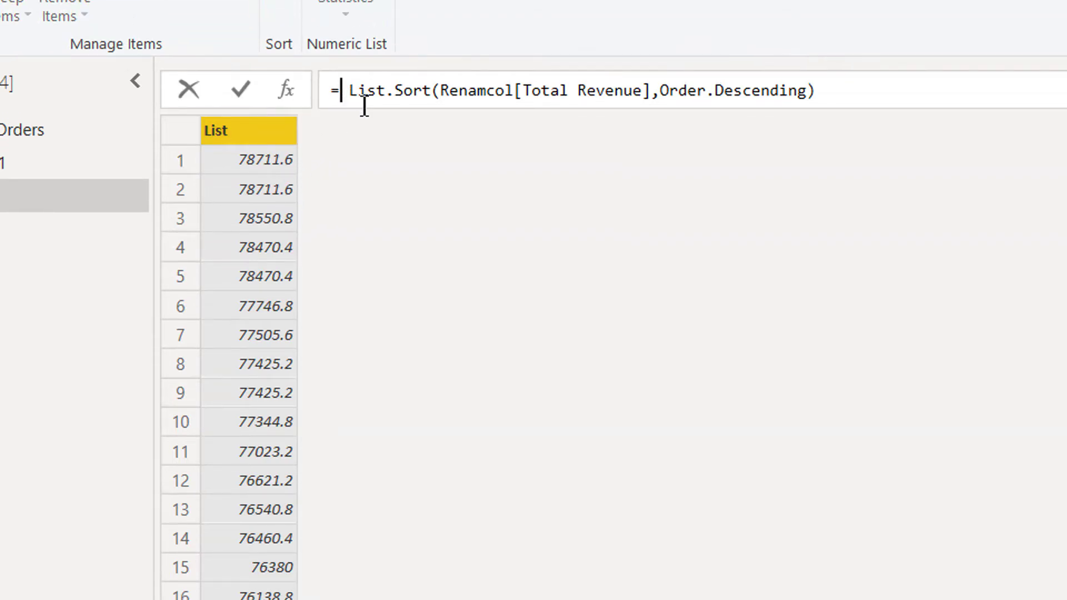
pyautogui.moveTo(362, 102)
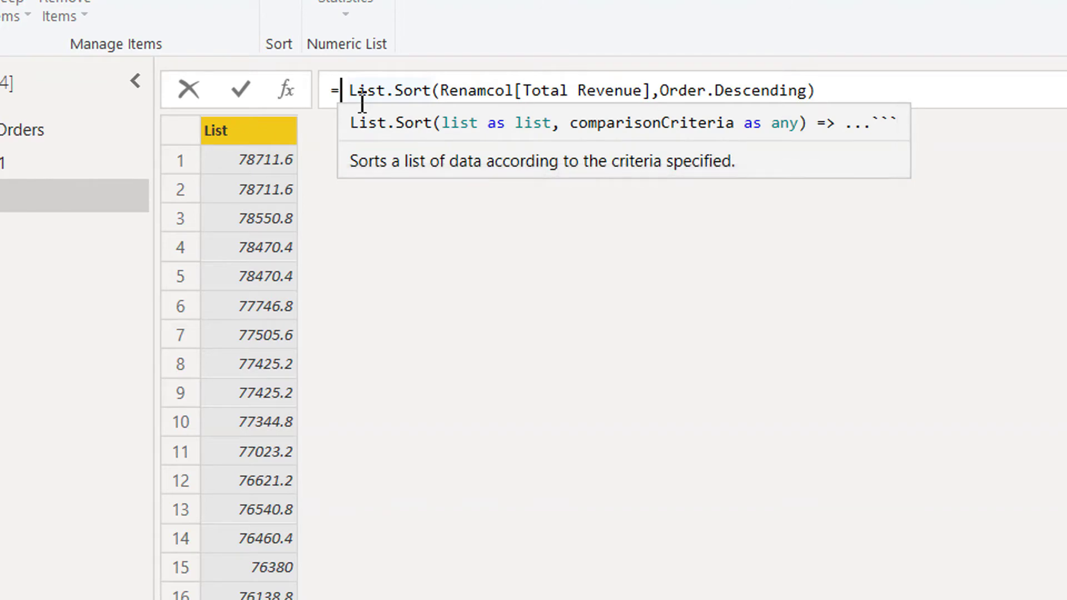
pyautogui.write('List.')
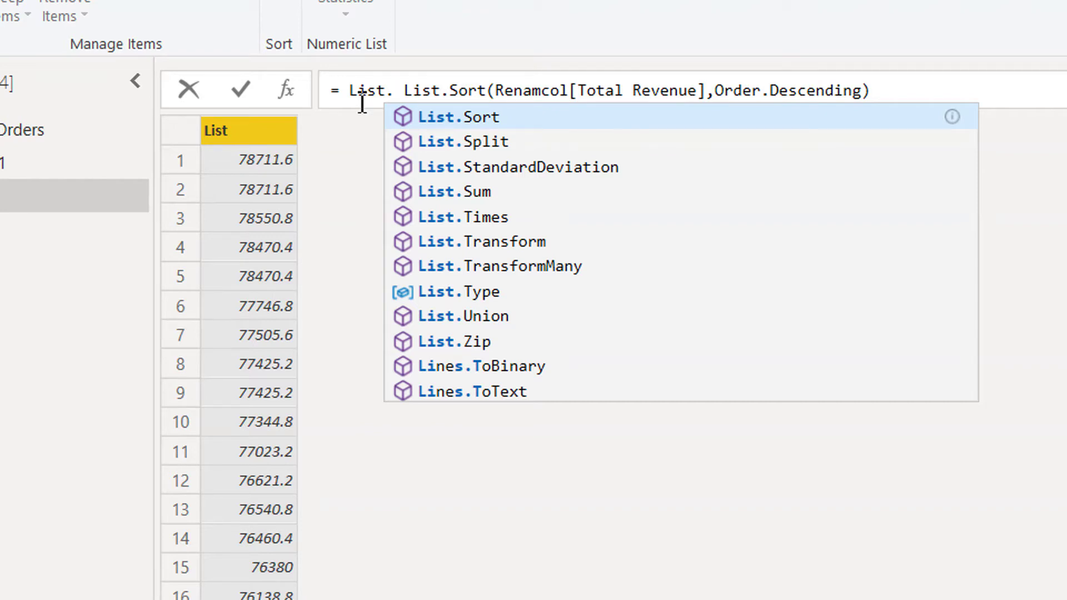
pyautogui.write('range')
pyautogui.press('Tab')
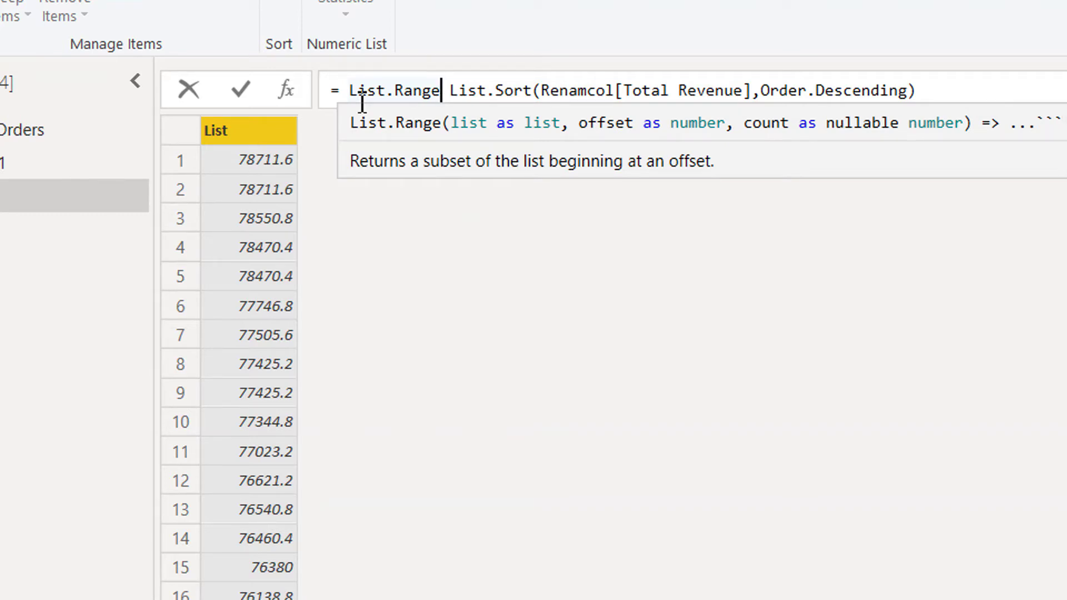
pyautogui.write('(')
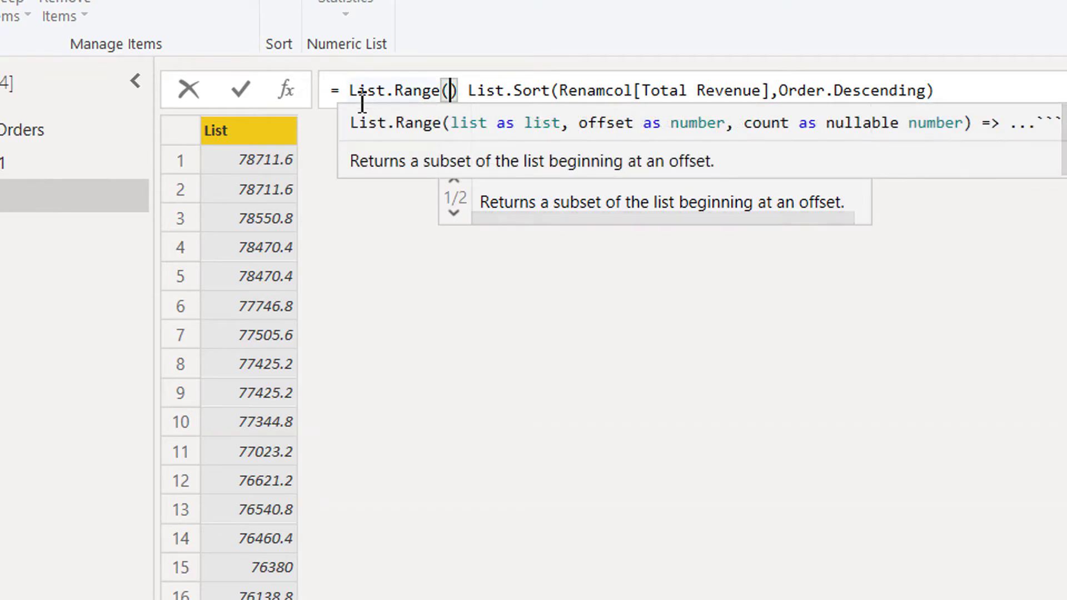
pyautogui.press('Right')
pyautogui.press('BackSpace')
pyautogui.press('Right')
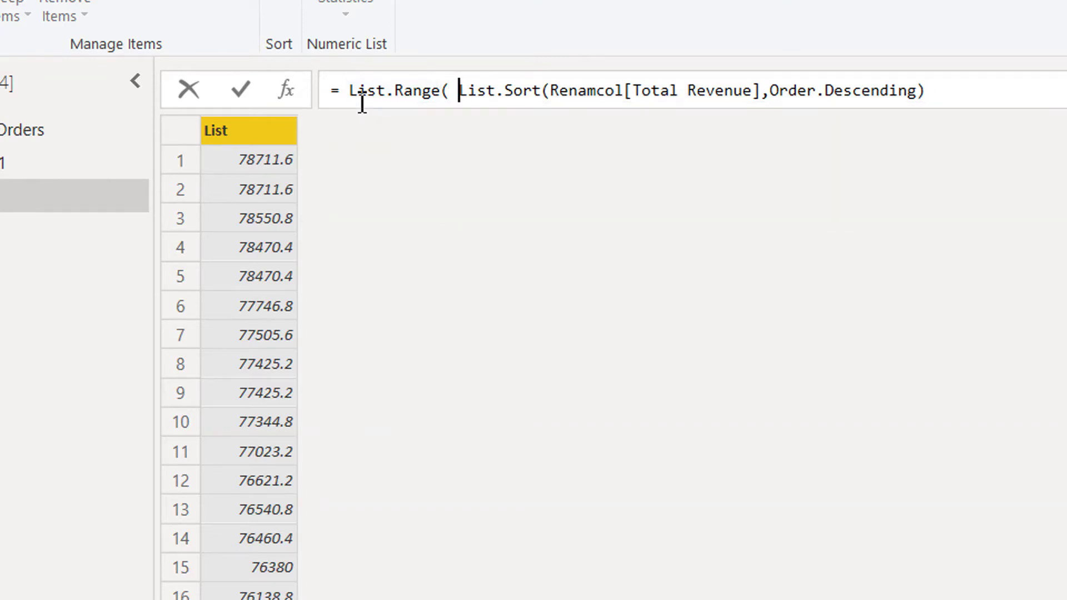
pyautogui.press('BackSpace')
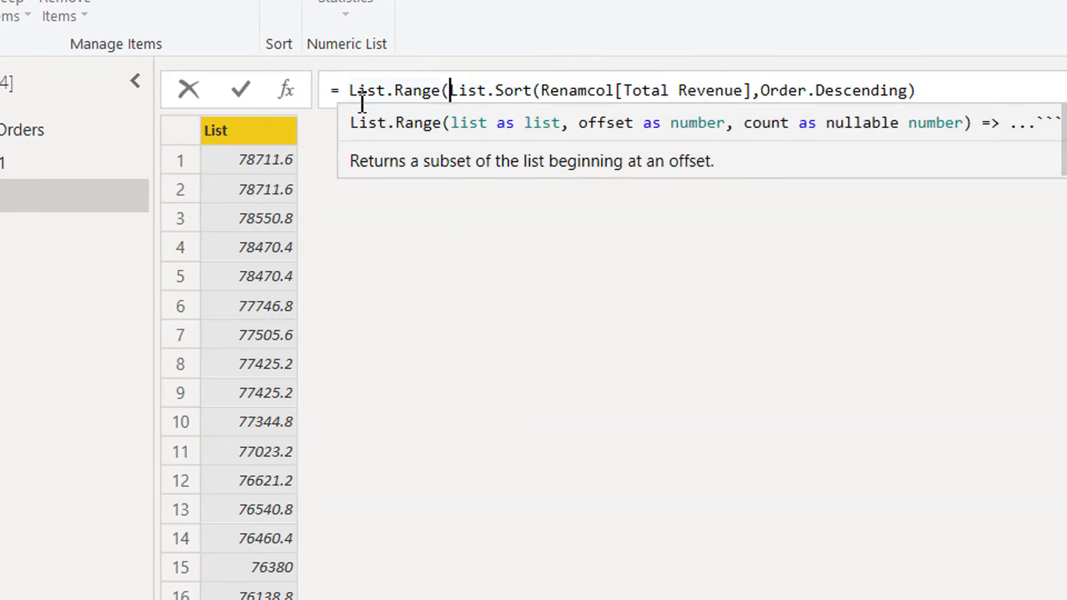
# - Complete List.Range with an offset of 0 and a count of 3, close the parenthesis and apply the formula
pyautogui.click(956, 97)
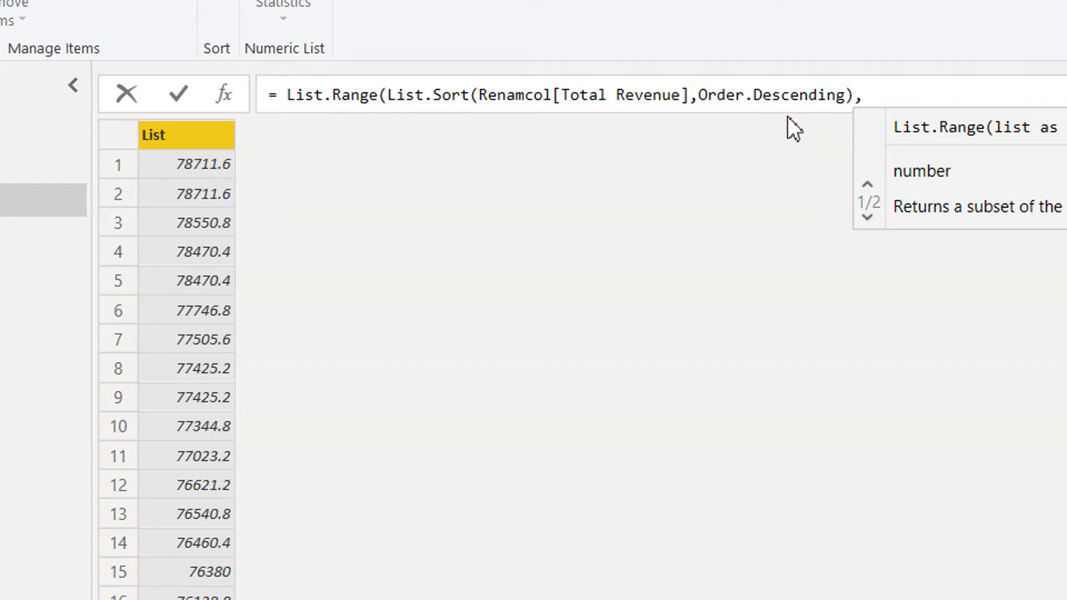
pyautogui.write('0')
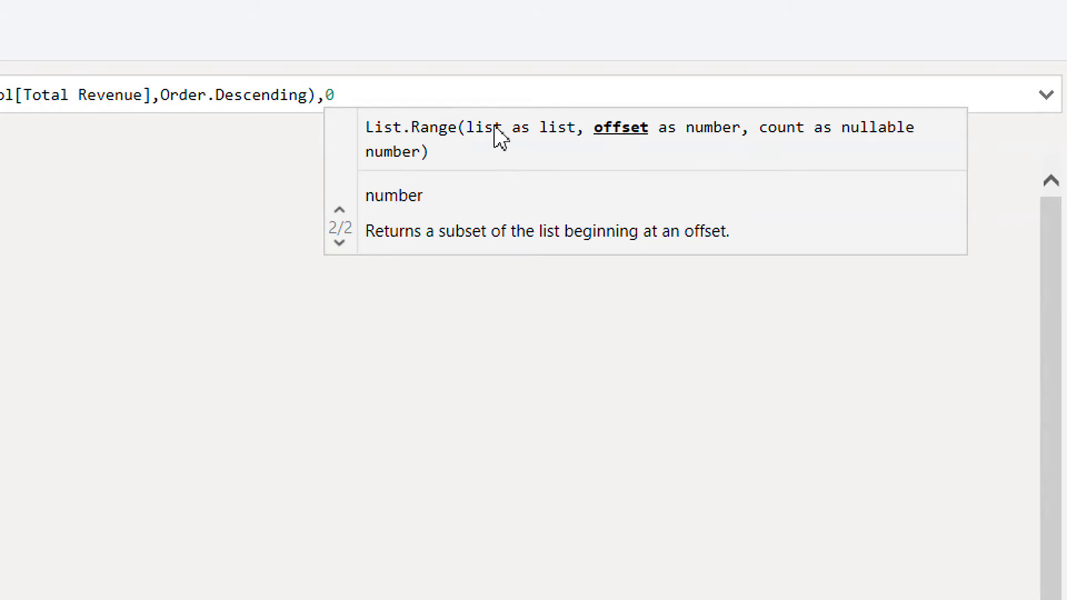
pyautogui.write(',')
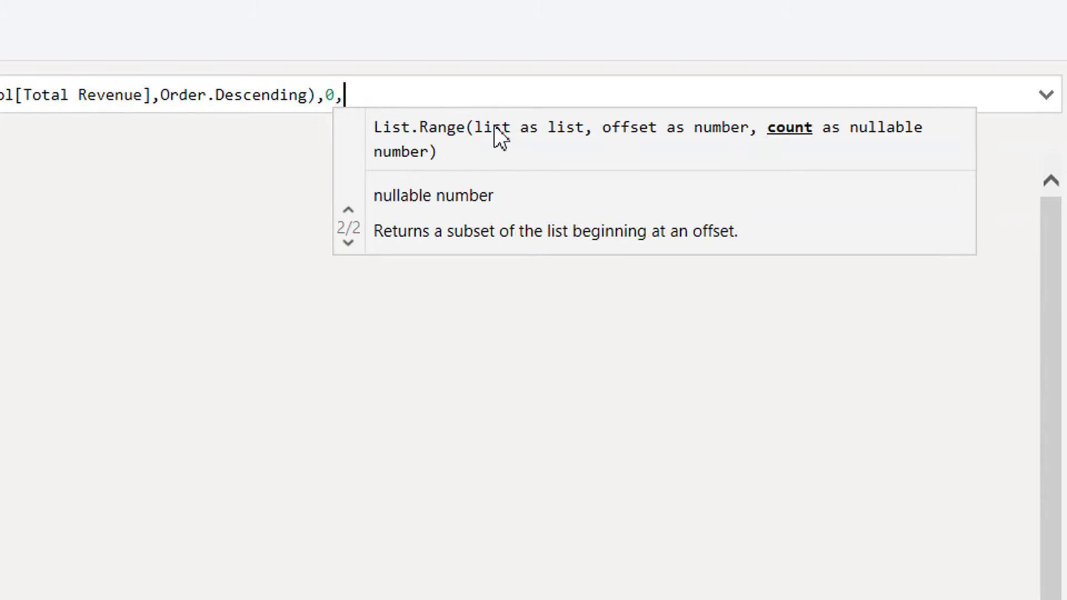
pyautogui.write('3)')
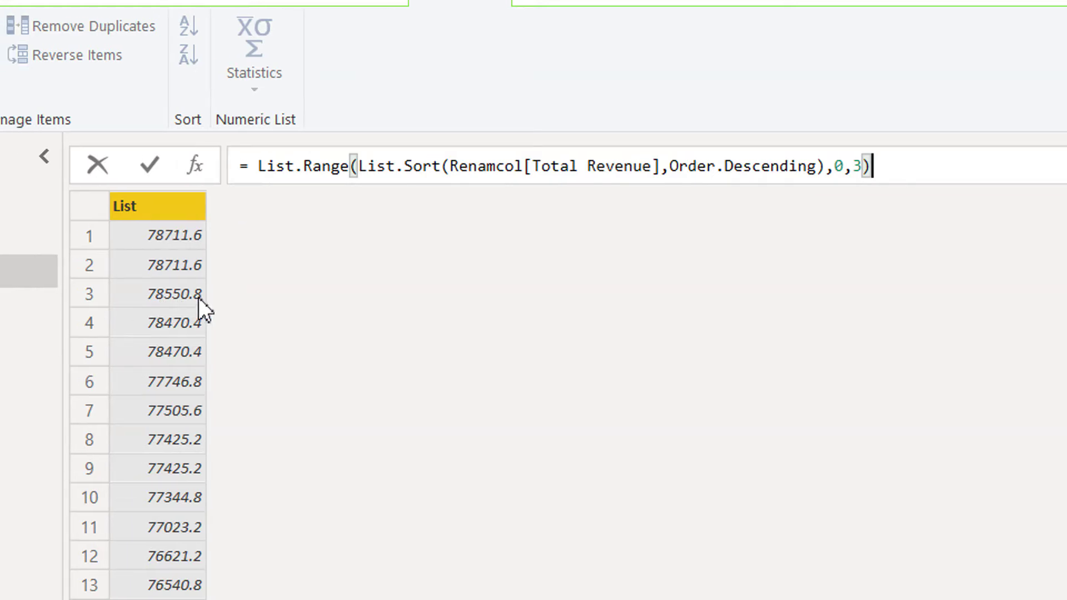
pyautogui.click(159, 165)
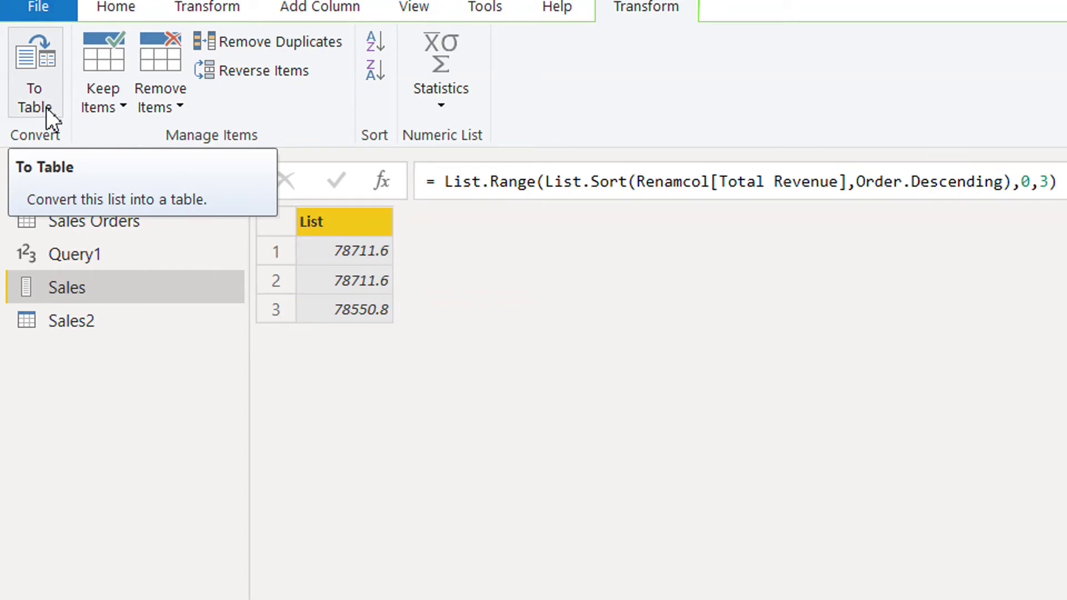
pyautogui.click(45, 107)
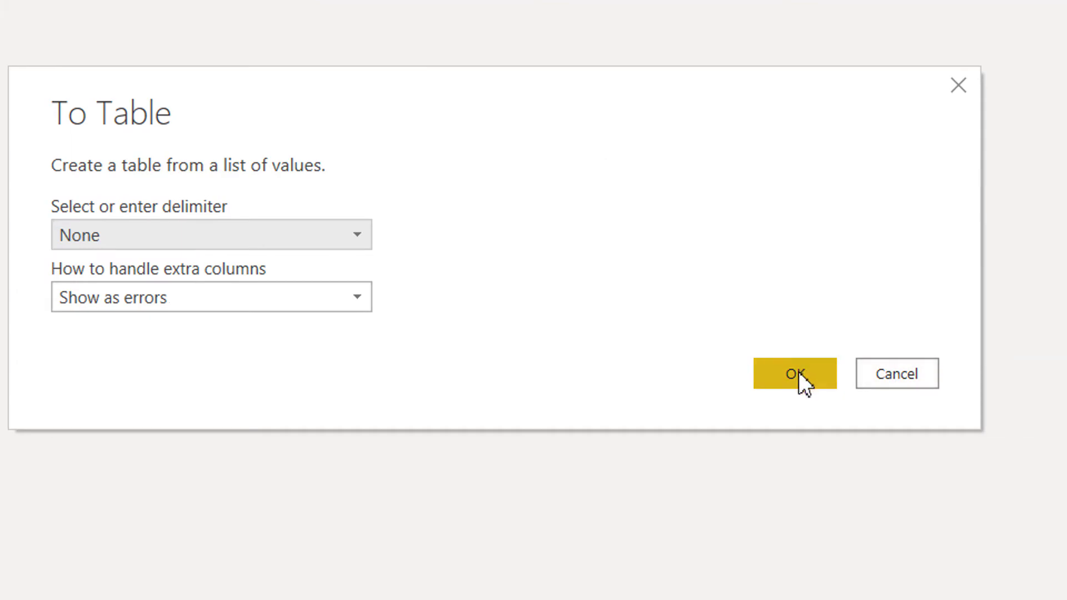
pyautogui.click(796, 374)
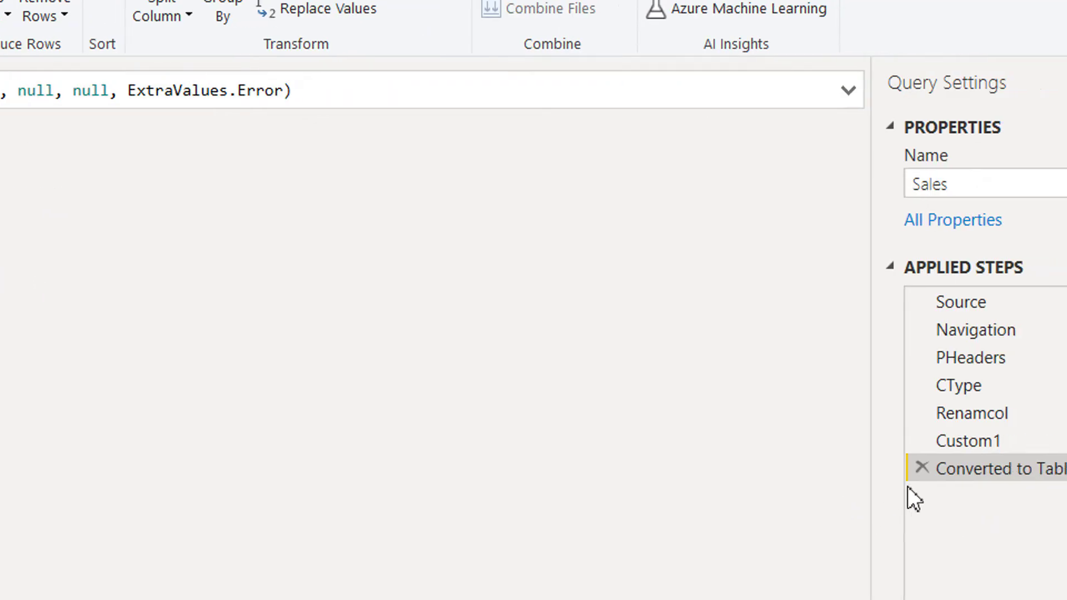
pyautogui.click(908, 470)
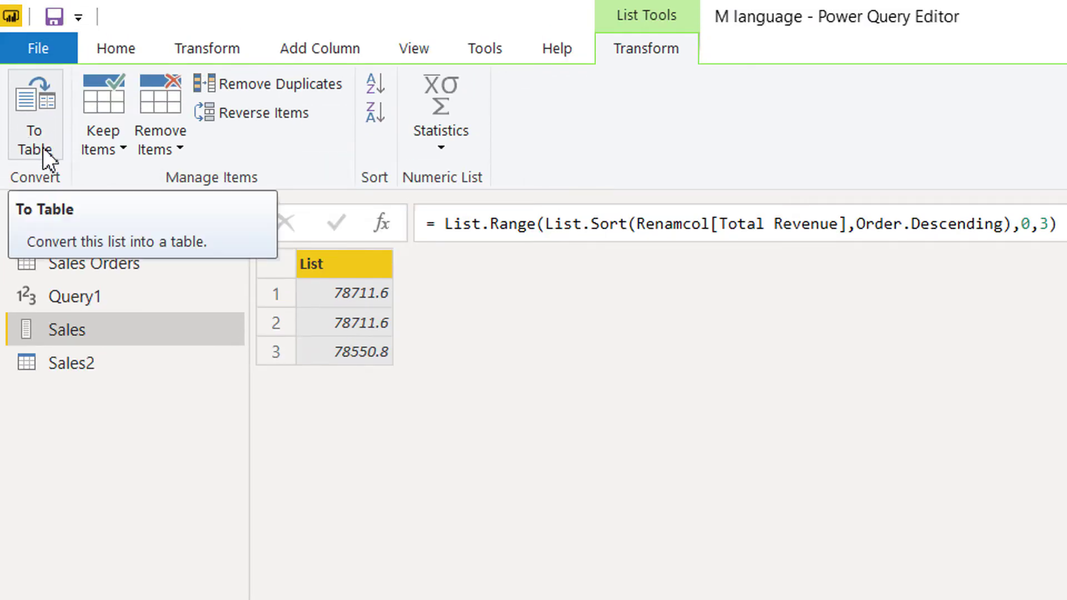
# - Convert the list of top values into a table with no delimiter and extra columns shown as errors
pyautogui.click(42, 148)
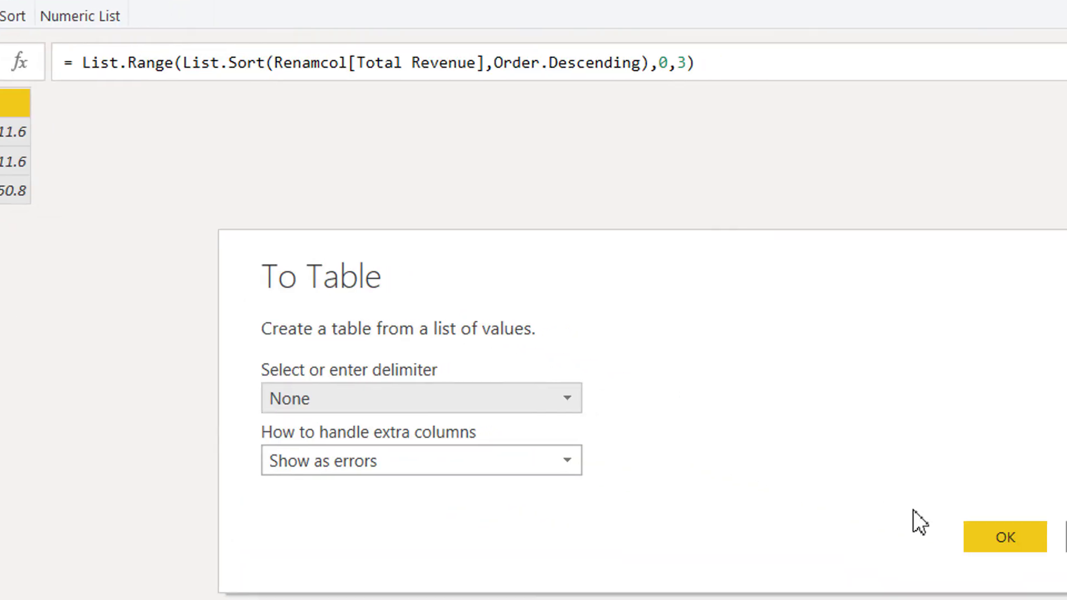
pyautogui.click(907, 510)
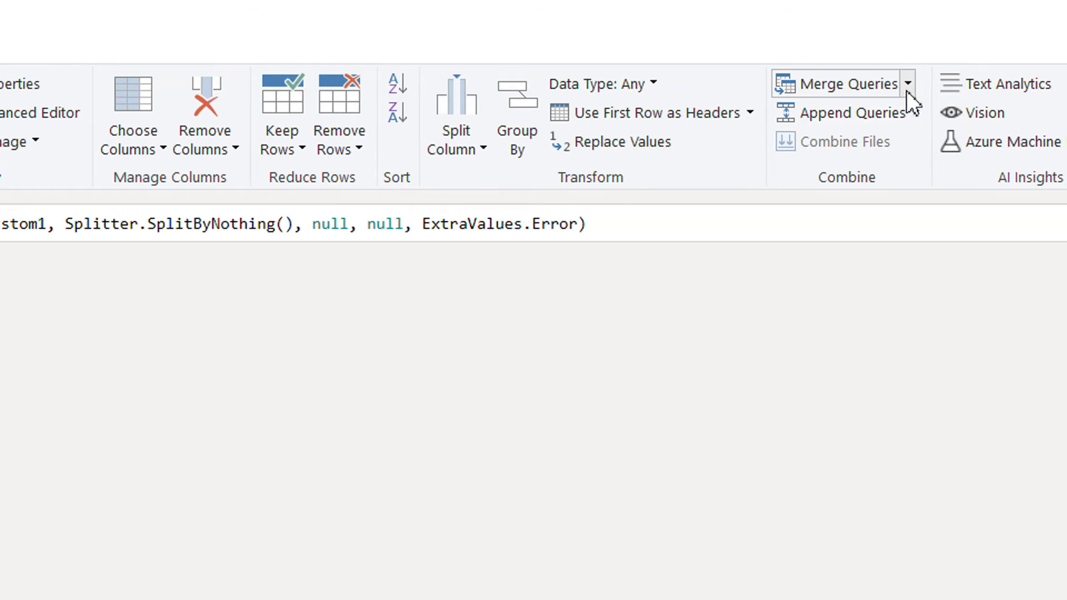
# - Start a merge as a new query with Sales as the first table and Sales Orders as the second
pyautogui.click(907, 88)
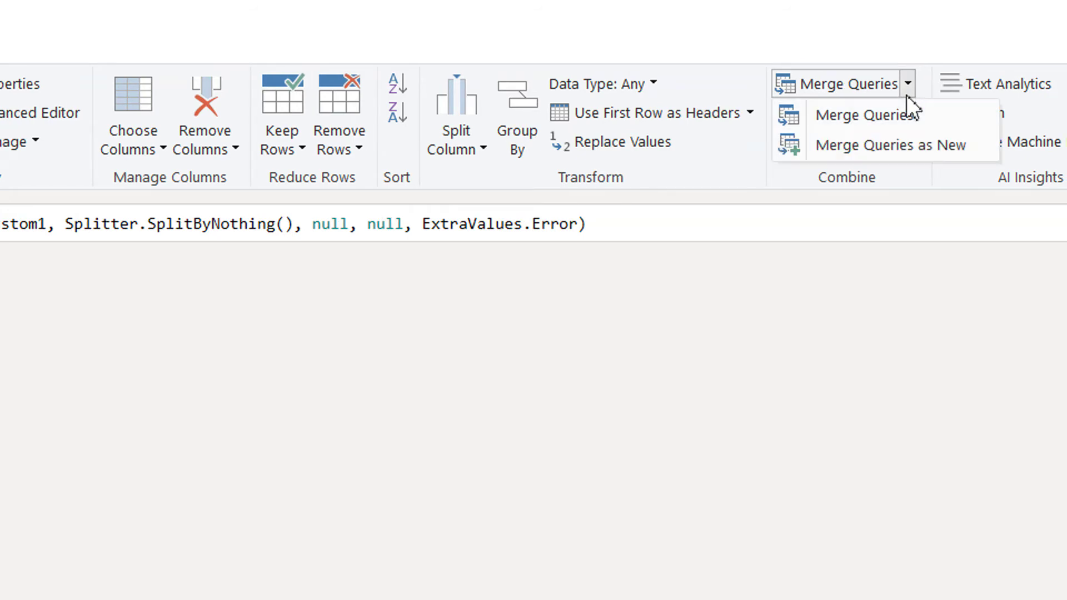
pyautogui.click(906, 145)
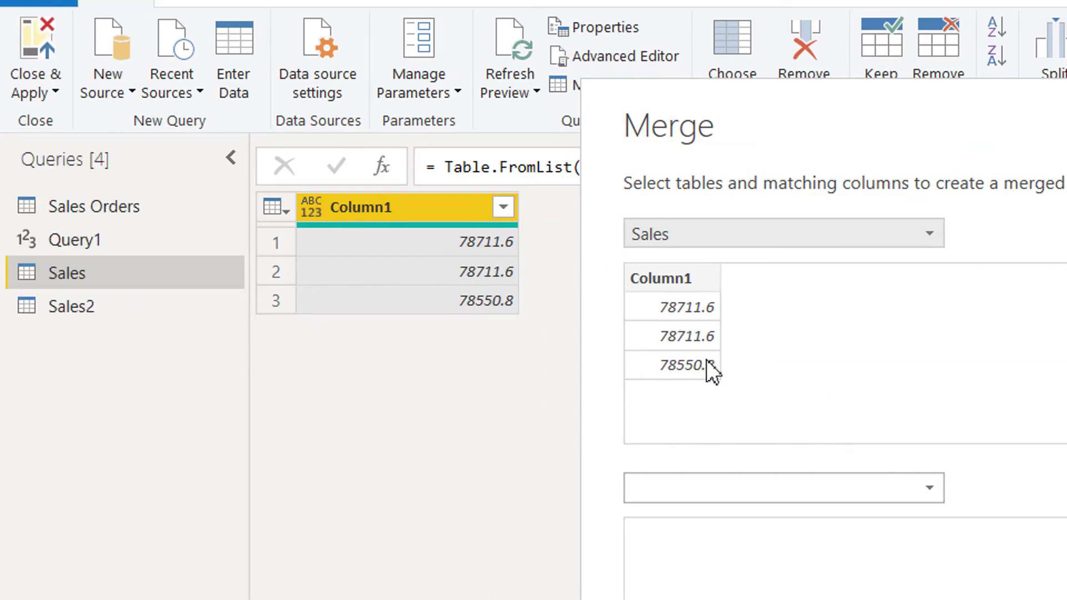
pyautogui.click(879, 492)
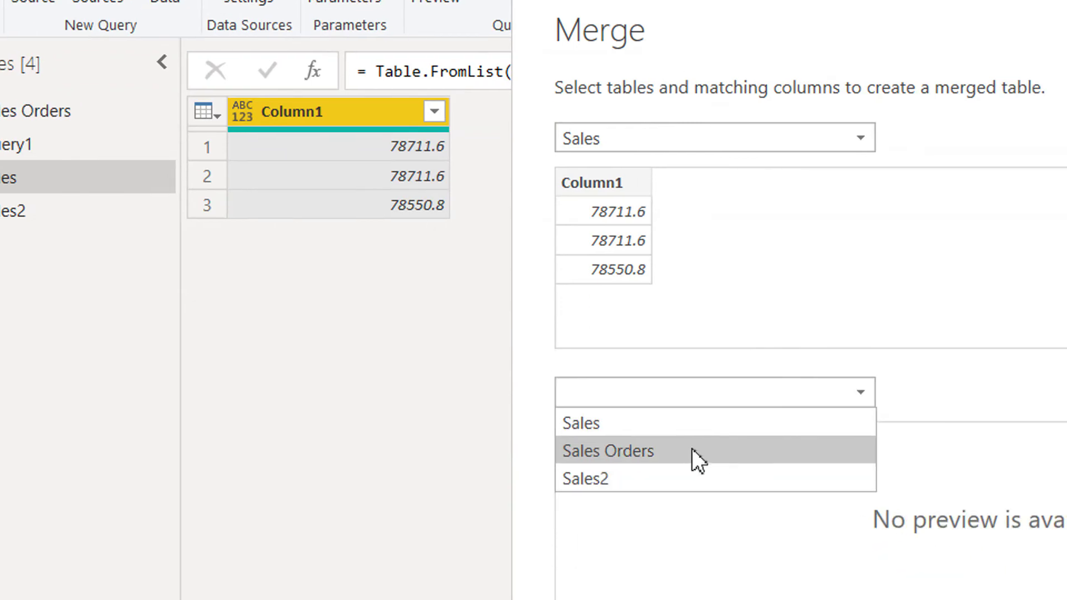
pyautogui.click(761, 550)
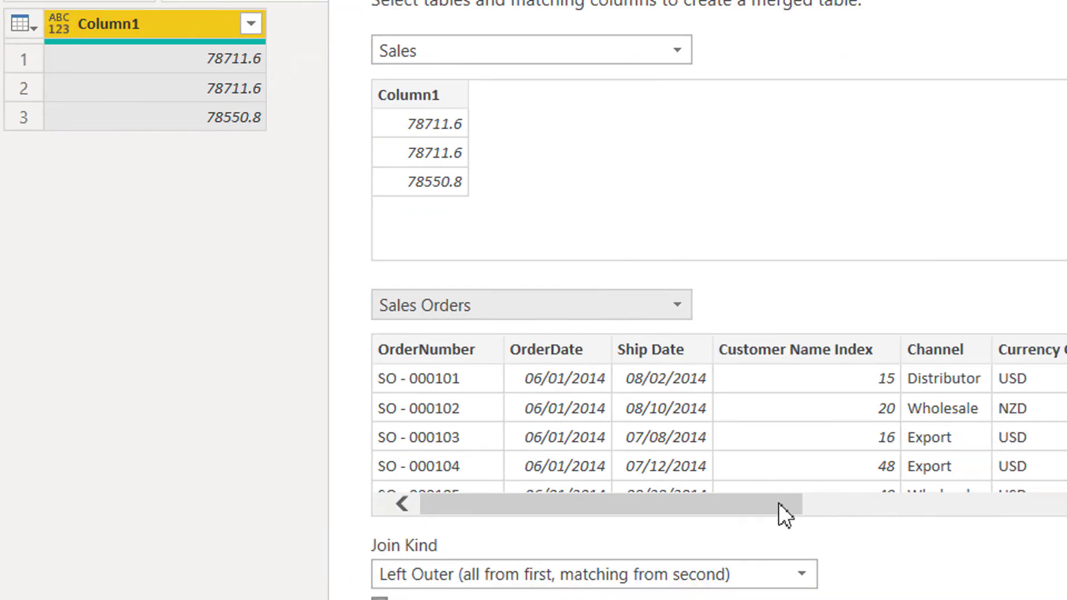
# - Match Column1 of Sales with Total Revenue of Sales Orders using a Left Outer join, and create the merged query
pyautogui.click(438, 94)
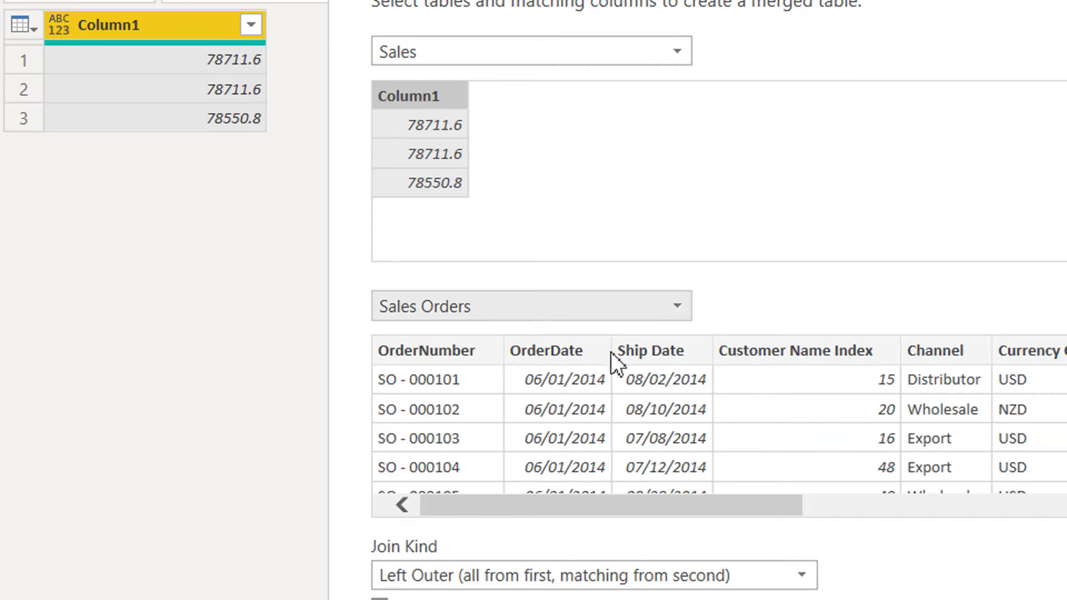
pyautogui.moveTo(631, 495); pyautogui.dragTo(1036, 537)
pyautogui.moveTo(907, 510); pyautogui.dragTo(977, 511)
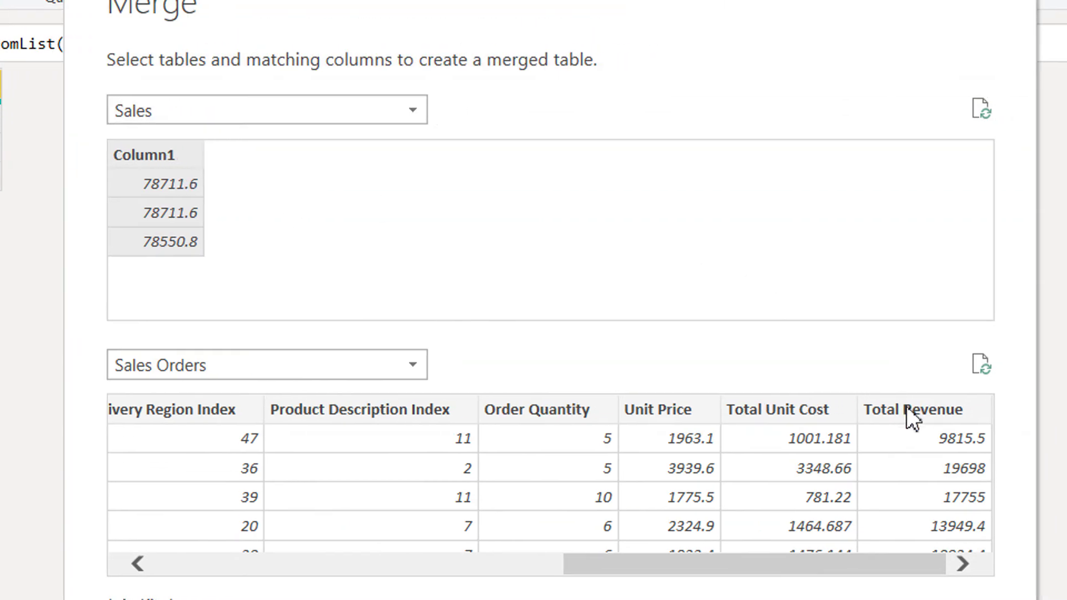
pyautogui.click(970, 409)
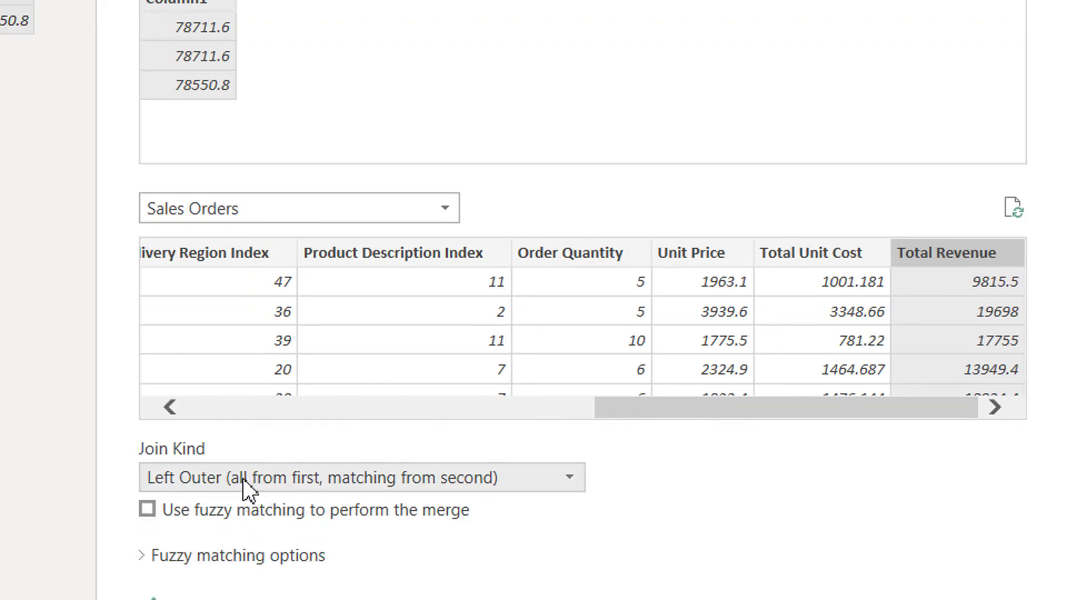
pyautogui.click(259, 478)
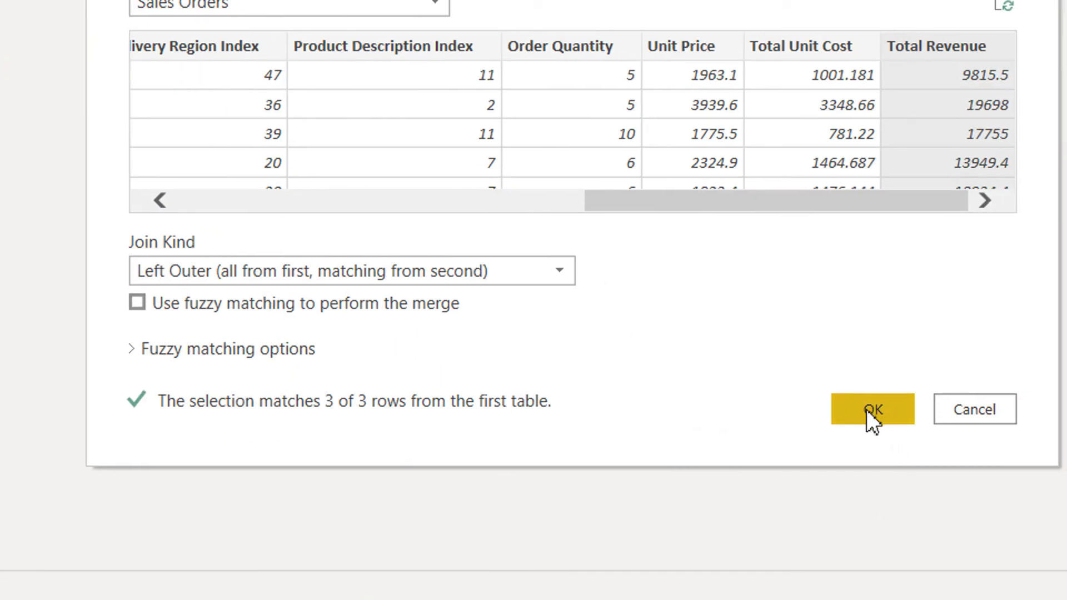
pyautogui.click(867, 410)
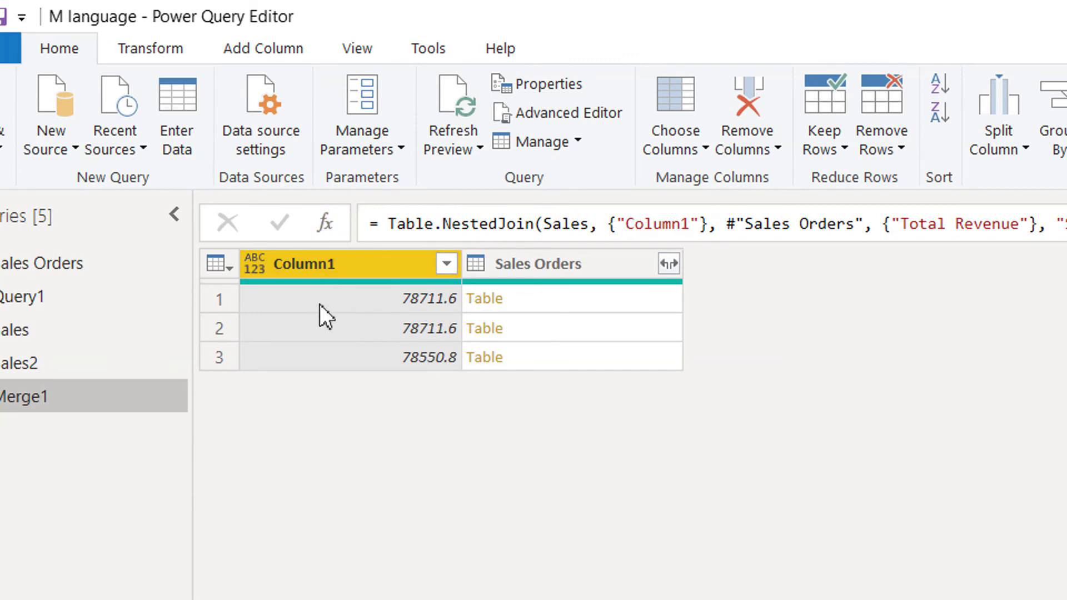
# - Preview each row's nested Sales Orders table and expand the column to only Channel, keeping the original column name as prefix
pyautogui.click(562, 304)
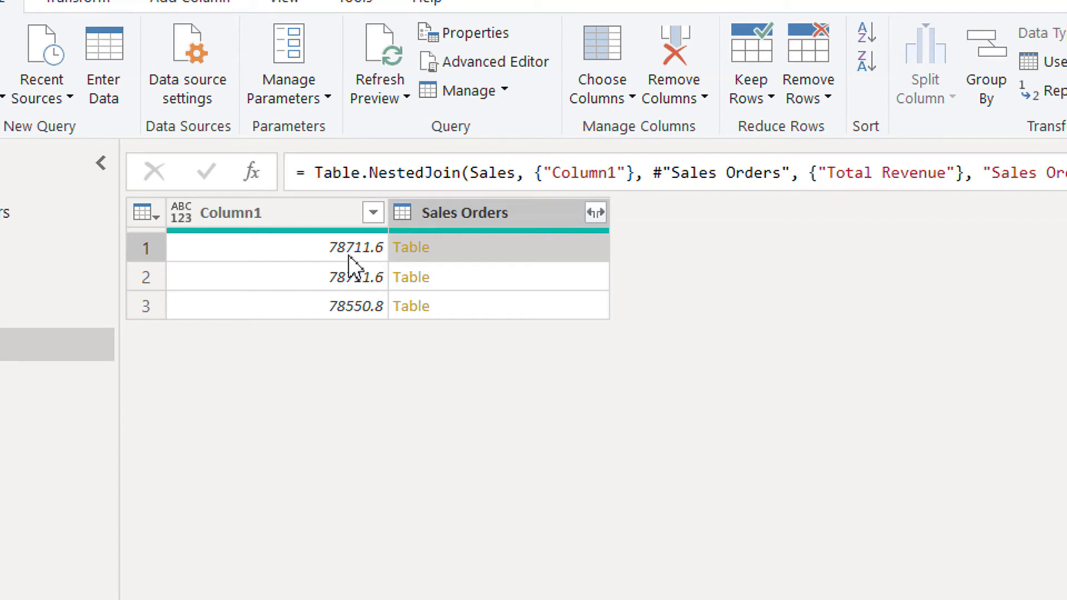
pyautogui.click(496, 278)
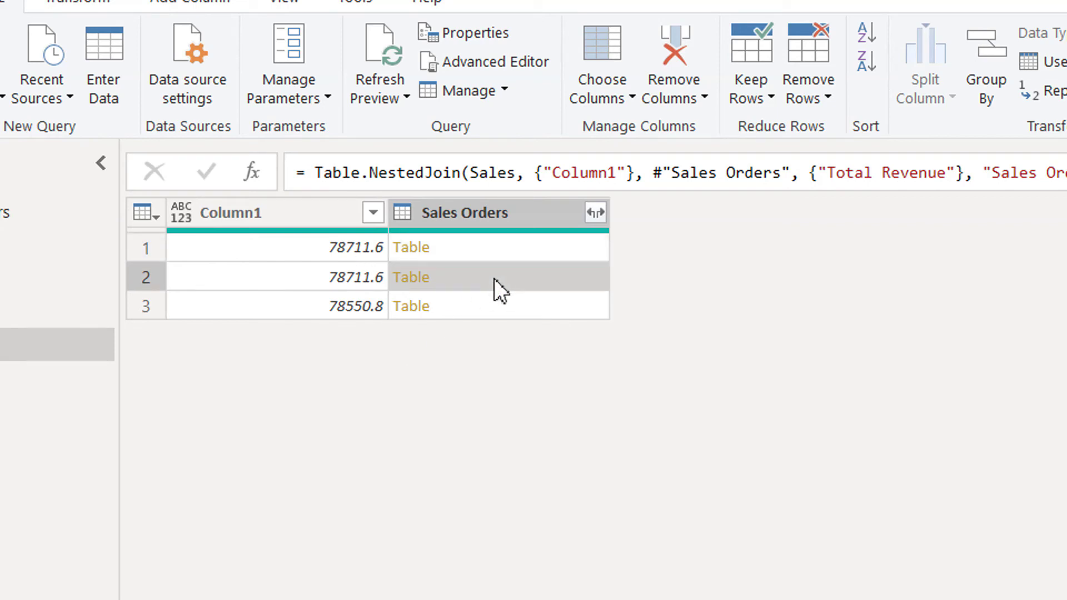
pyautogui.click(493, 304)
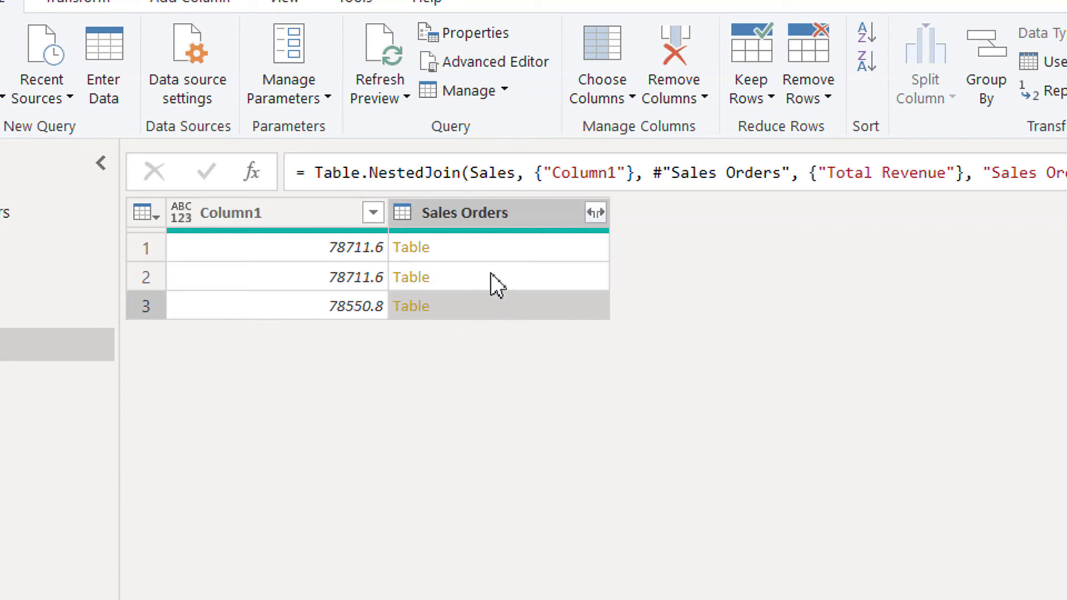
pyautogui.click(485, 249)
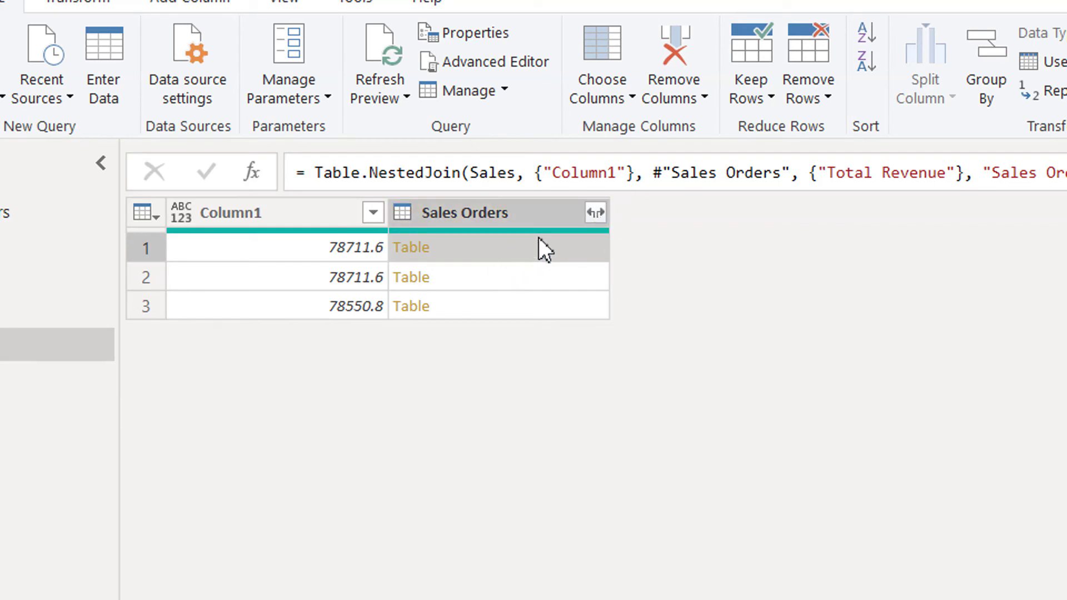
pyautogui.click(595, 214)
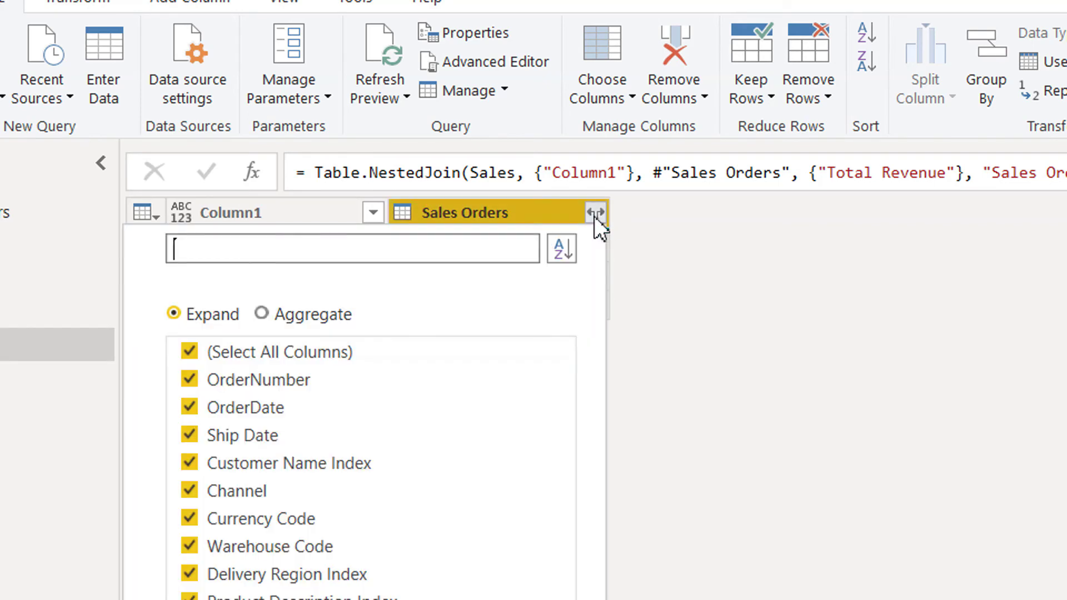
pyautogui.click(209, 314)
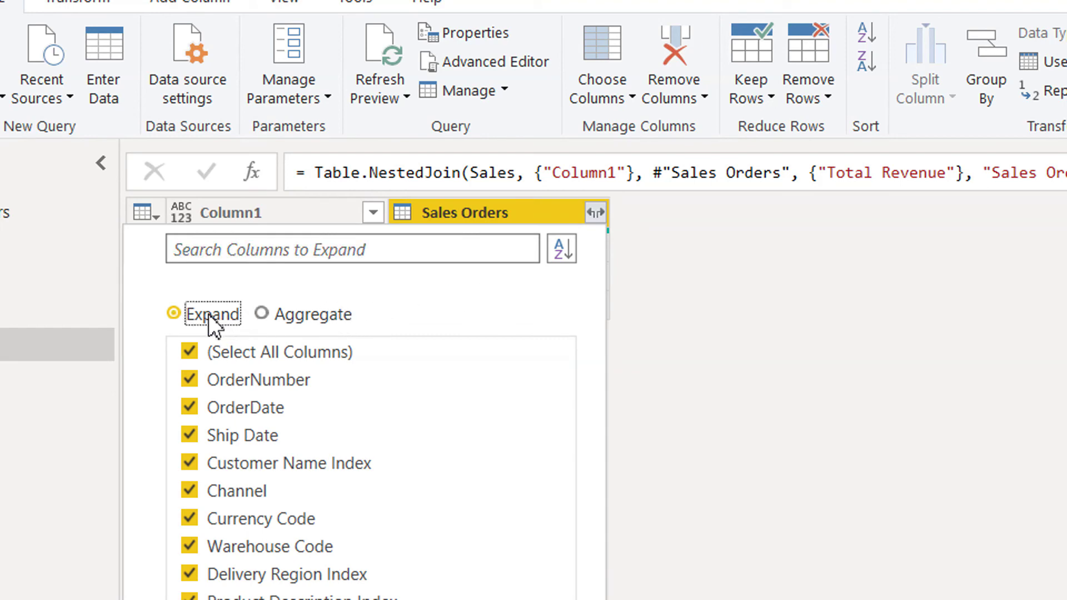
pyautogui.click(189, 352)
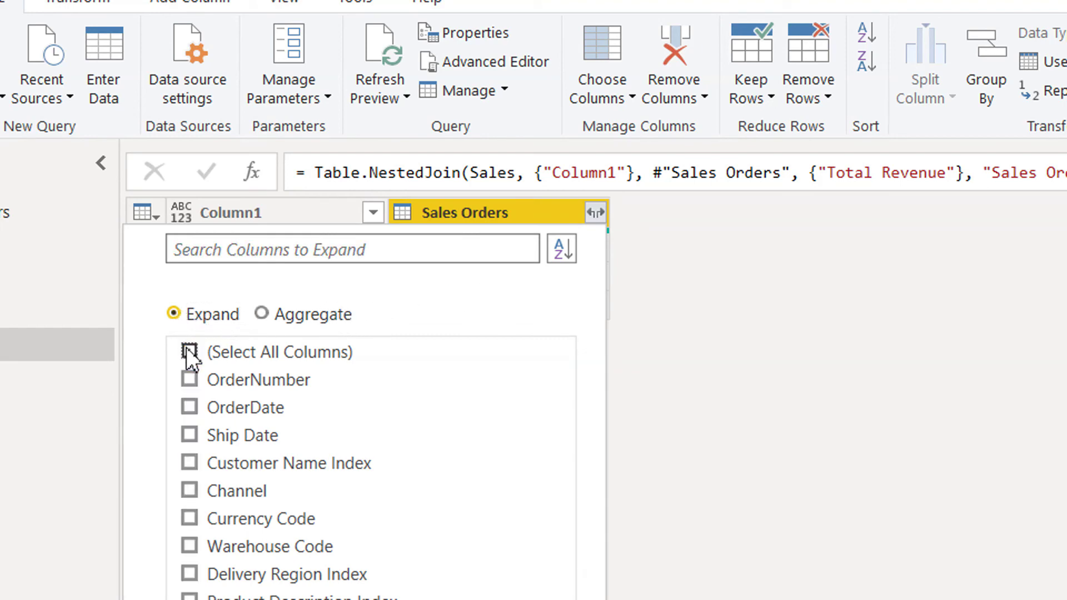
pyautogui.click(188, 492)
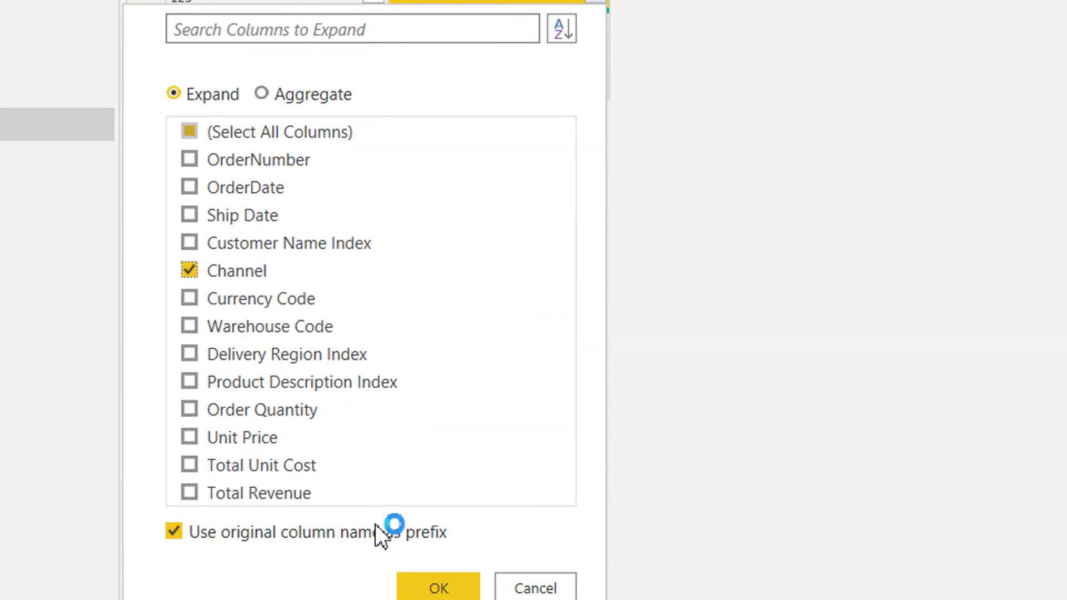
pyautogui.click(441, 509)
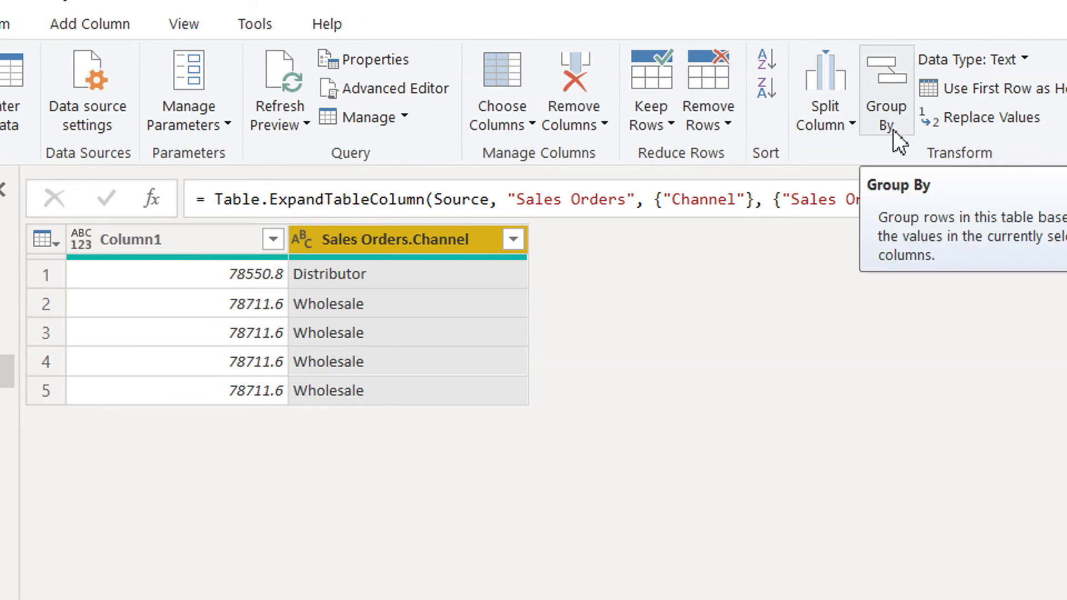
# - Group the rows by Sales Orders.Channel with a new column named Count that returns the Average of Column1
pyautogui.click(895, 128)
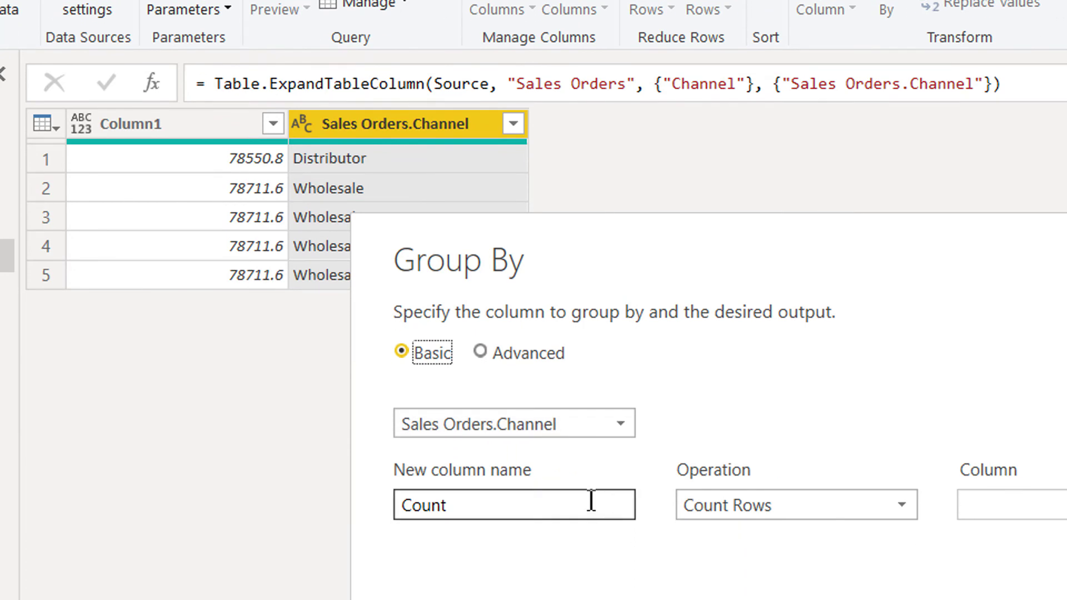
pyautogui.click(514, 579)
pyautogui.moveTo(514, 506); pyautogui.dragTo(392, 505)
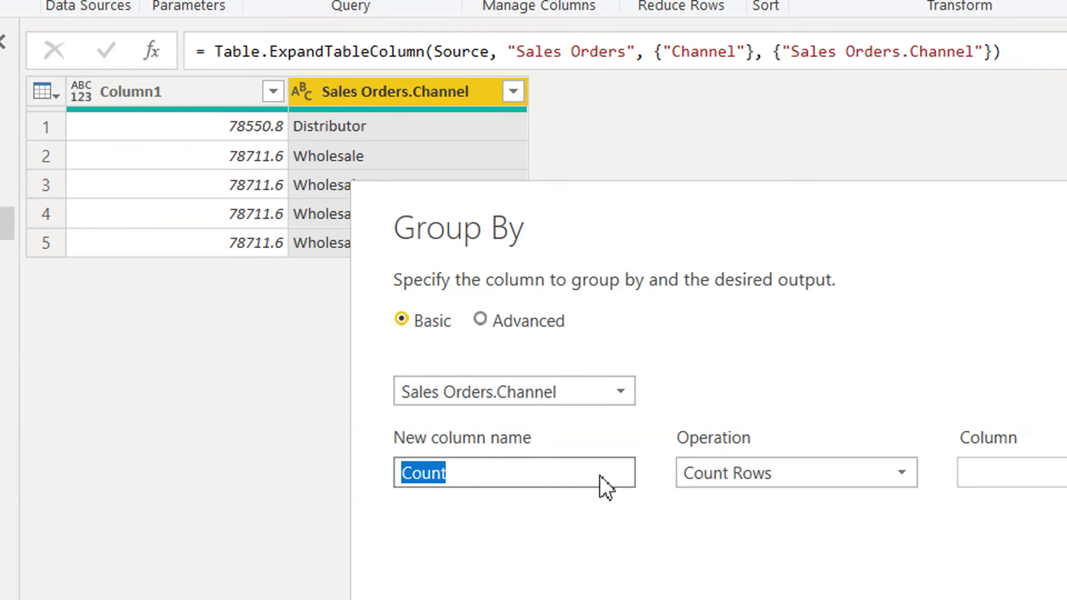
pyautogui.click(795, 475)
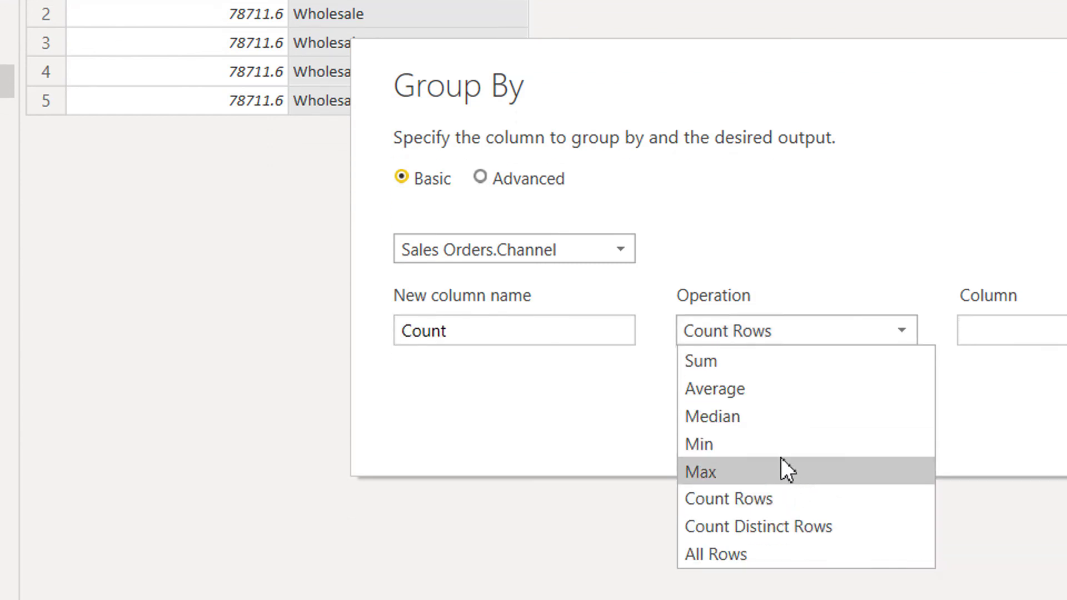
pyautogui.click(771, 392)
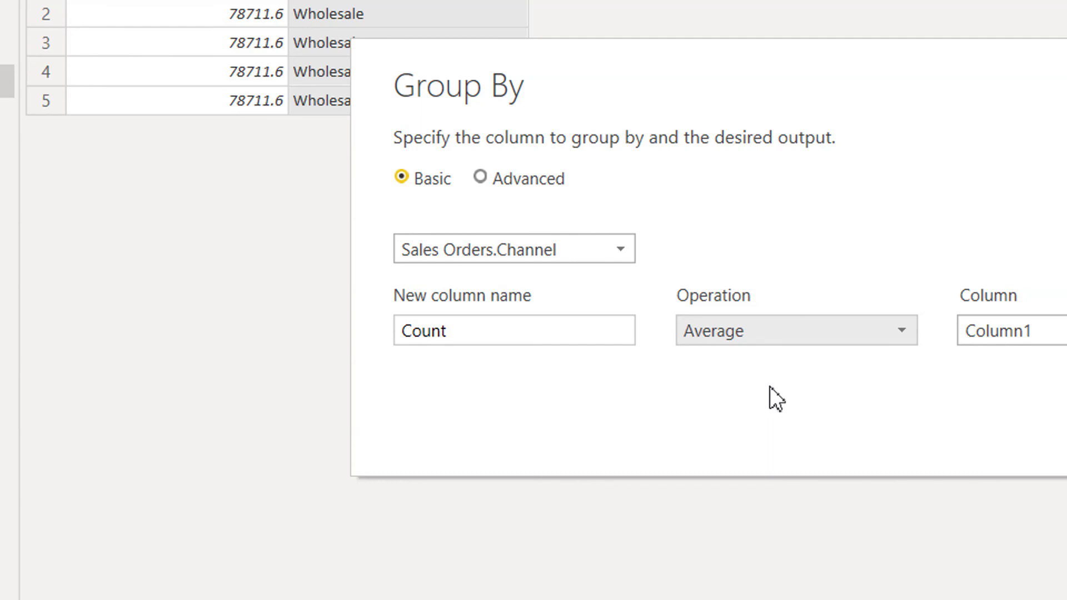
pyautogui.click(765, 339)
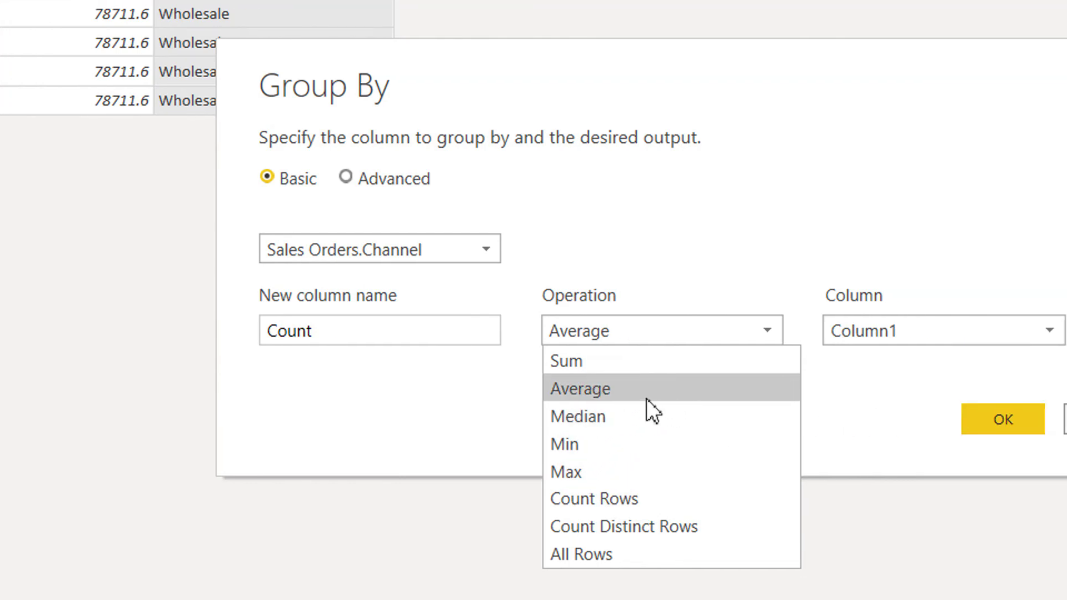
pyautogui.click(646, 399)
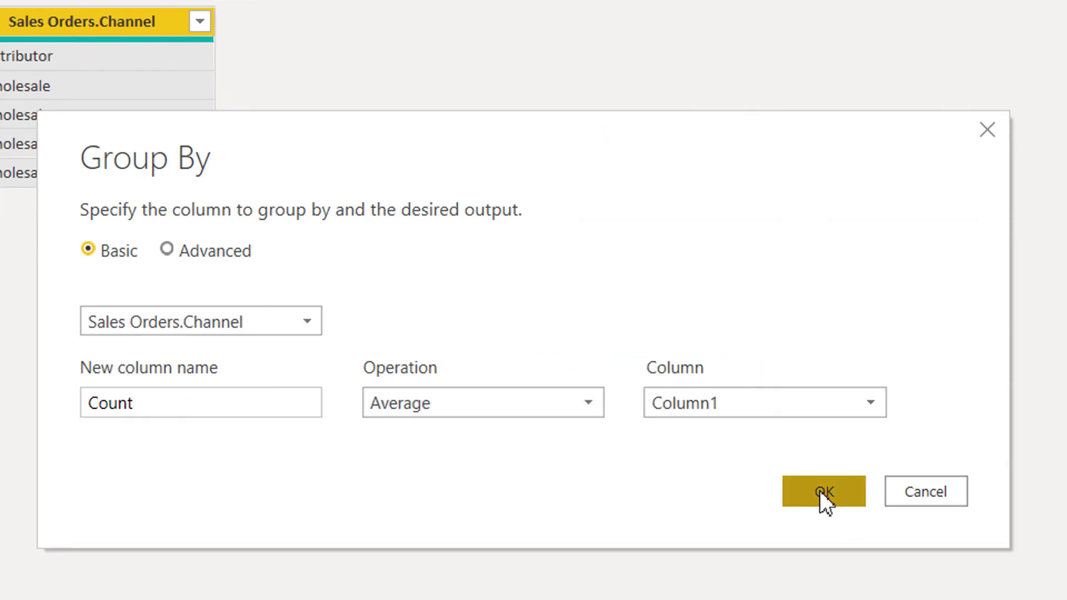
pyautogui.click(820, 491)
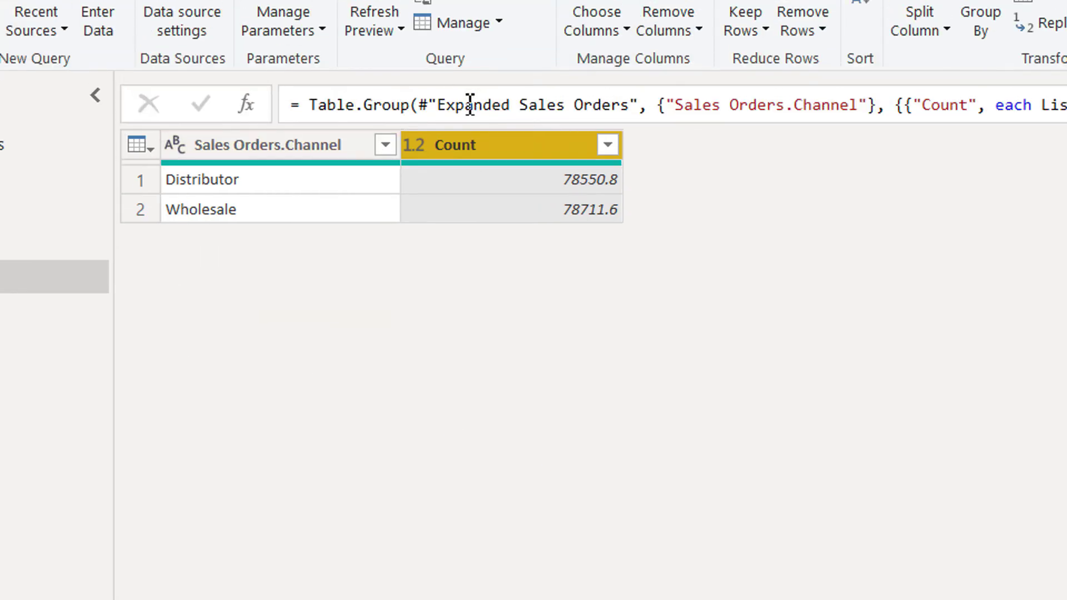